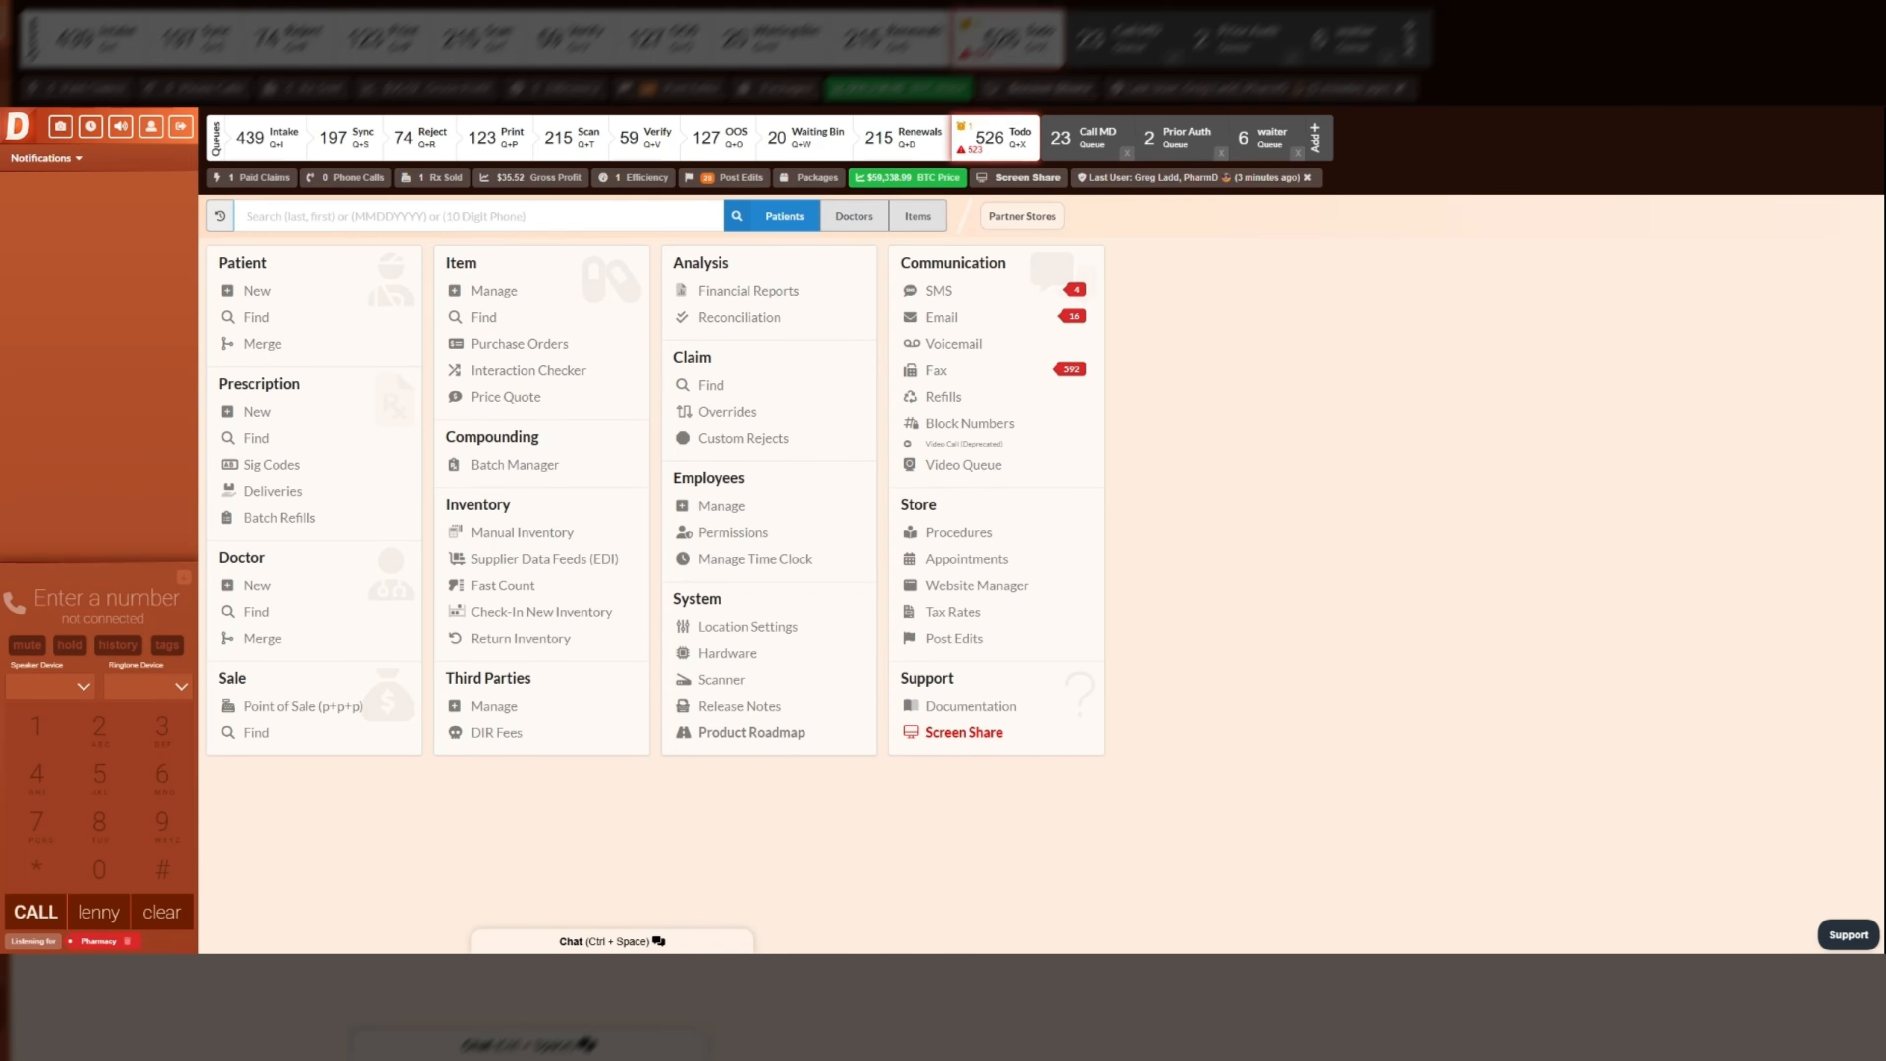
- Find the compound item Naltrexone 5.5mg Capsule among the items and create a new formula for it
left_click(912, 216)
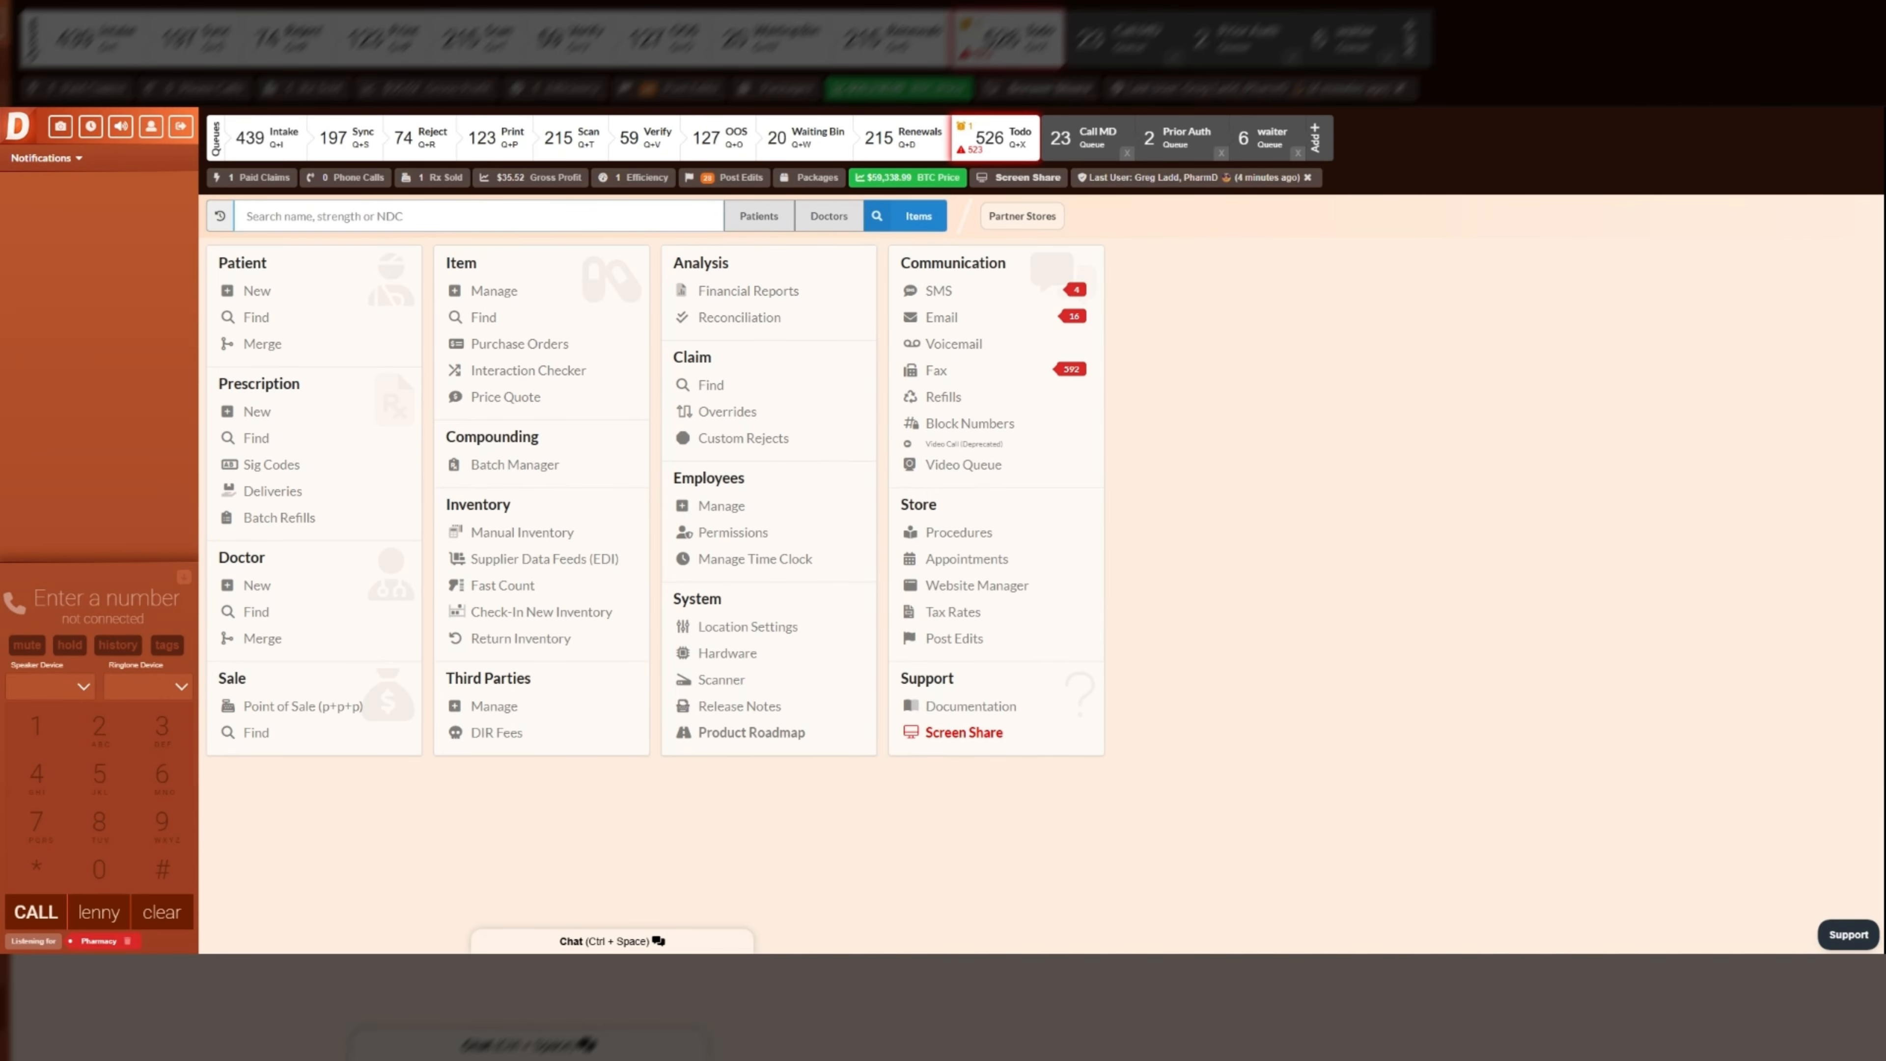
type("c:naltrexone")
left_click(371, 271)
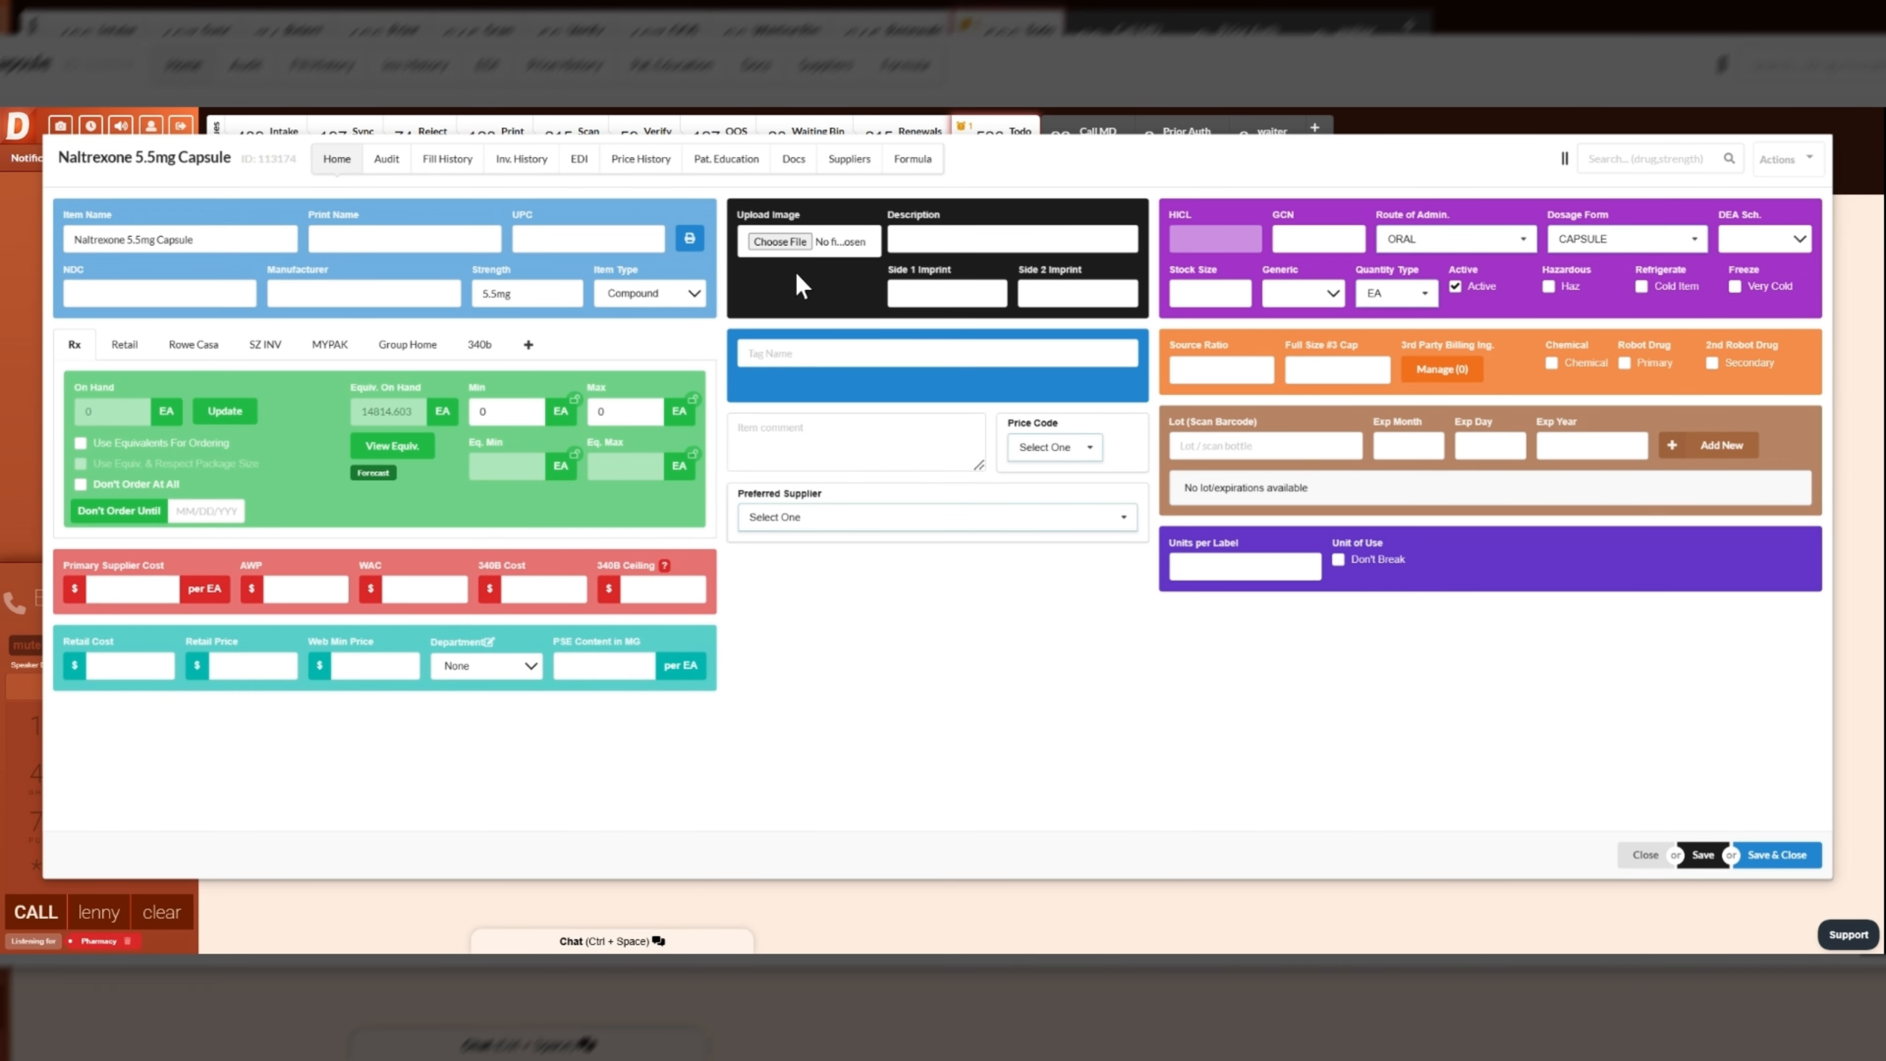
left_click(918, 165)
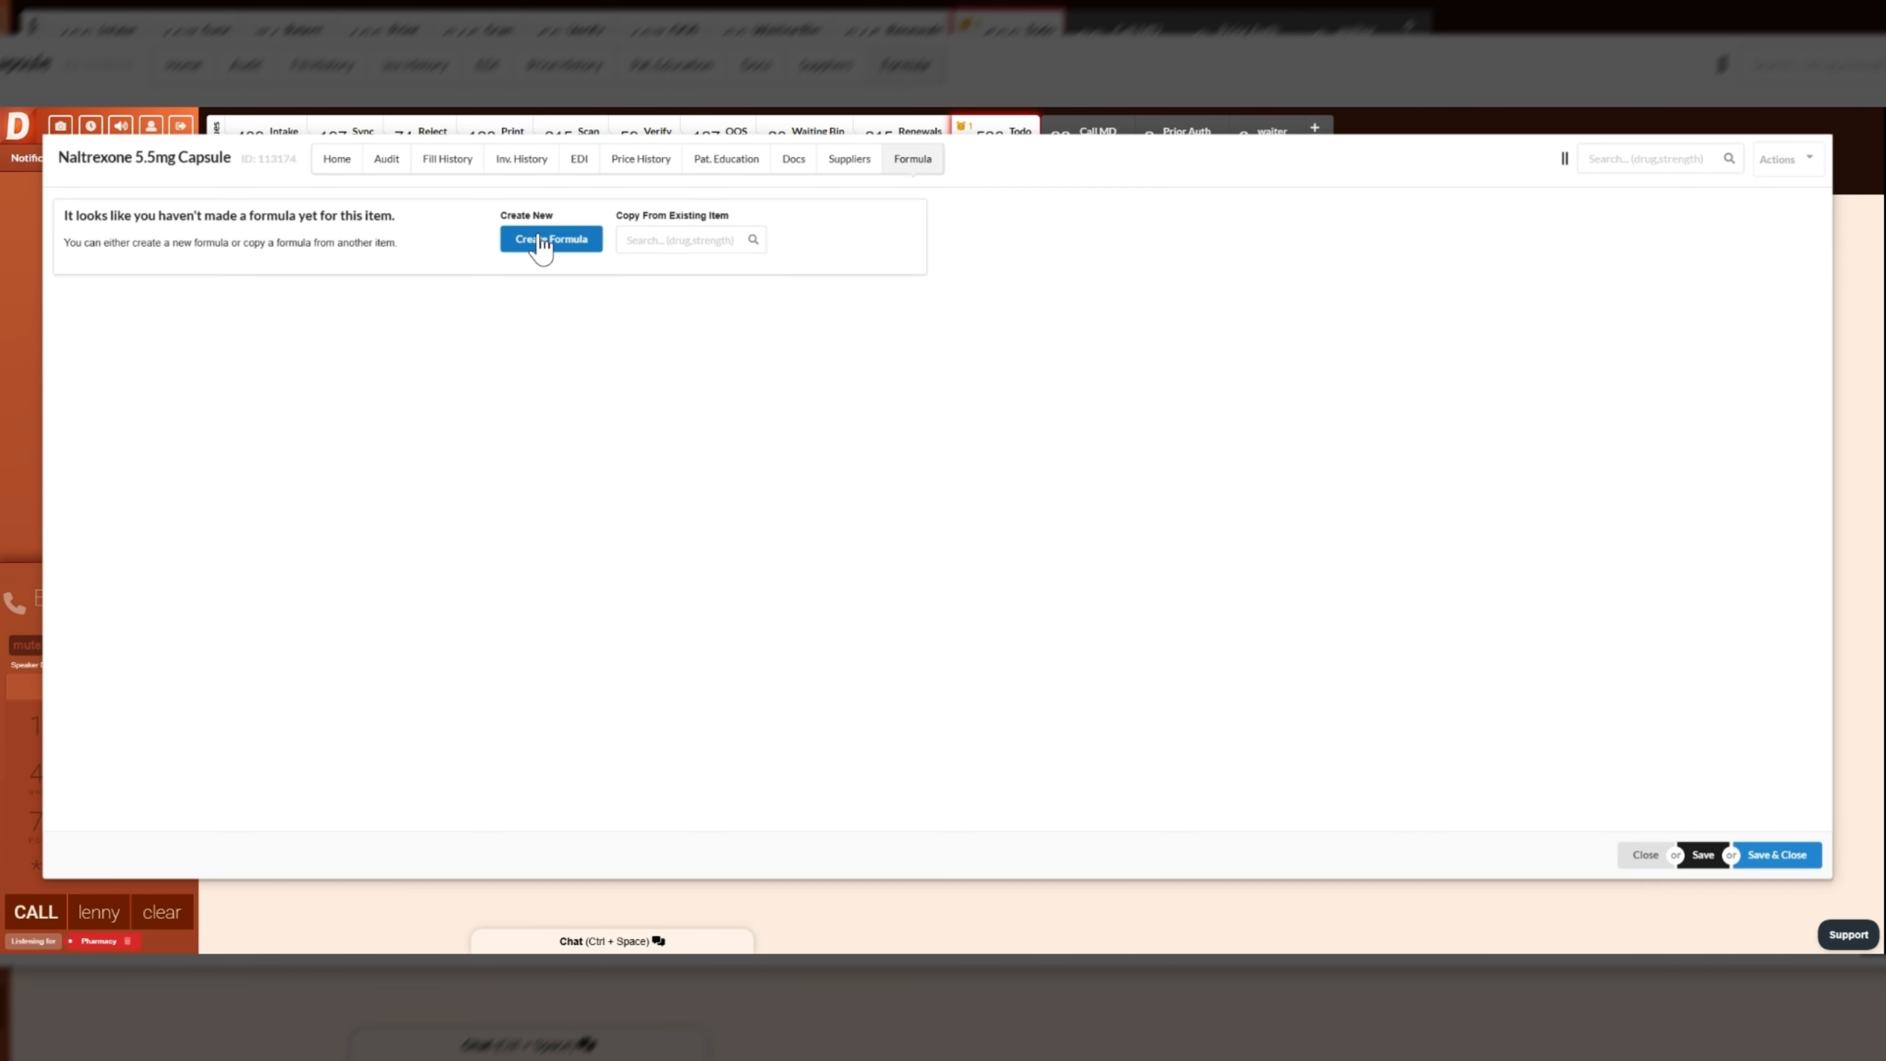
left_click(542, 249)
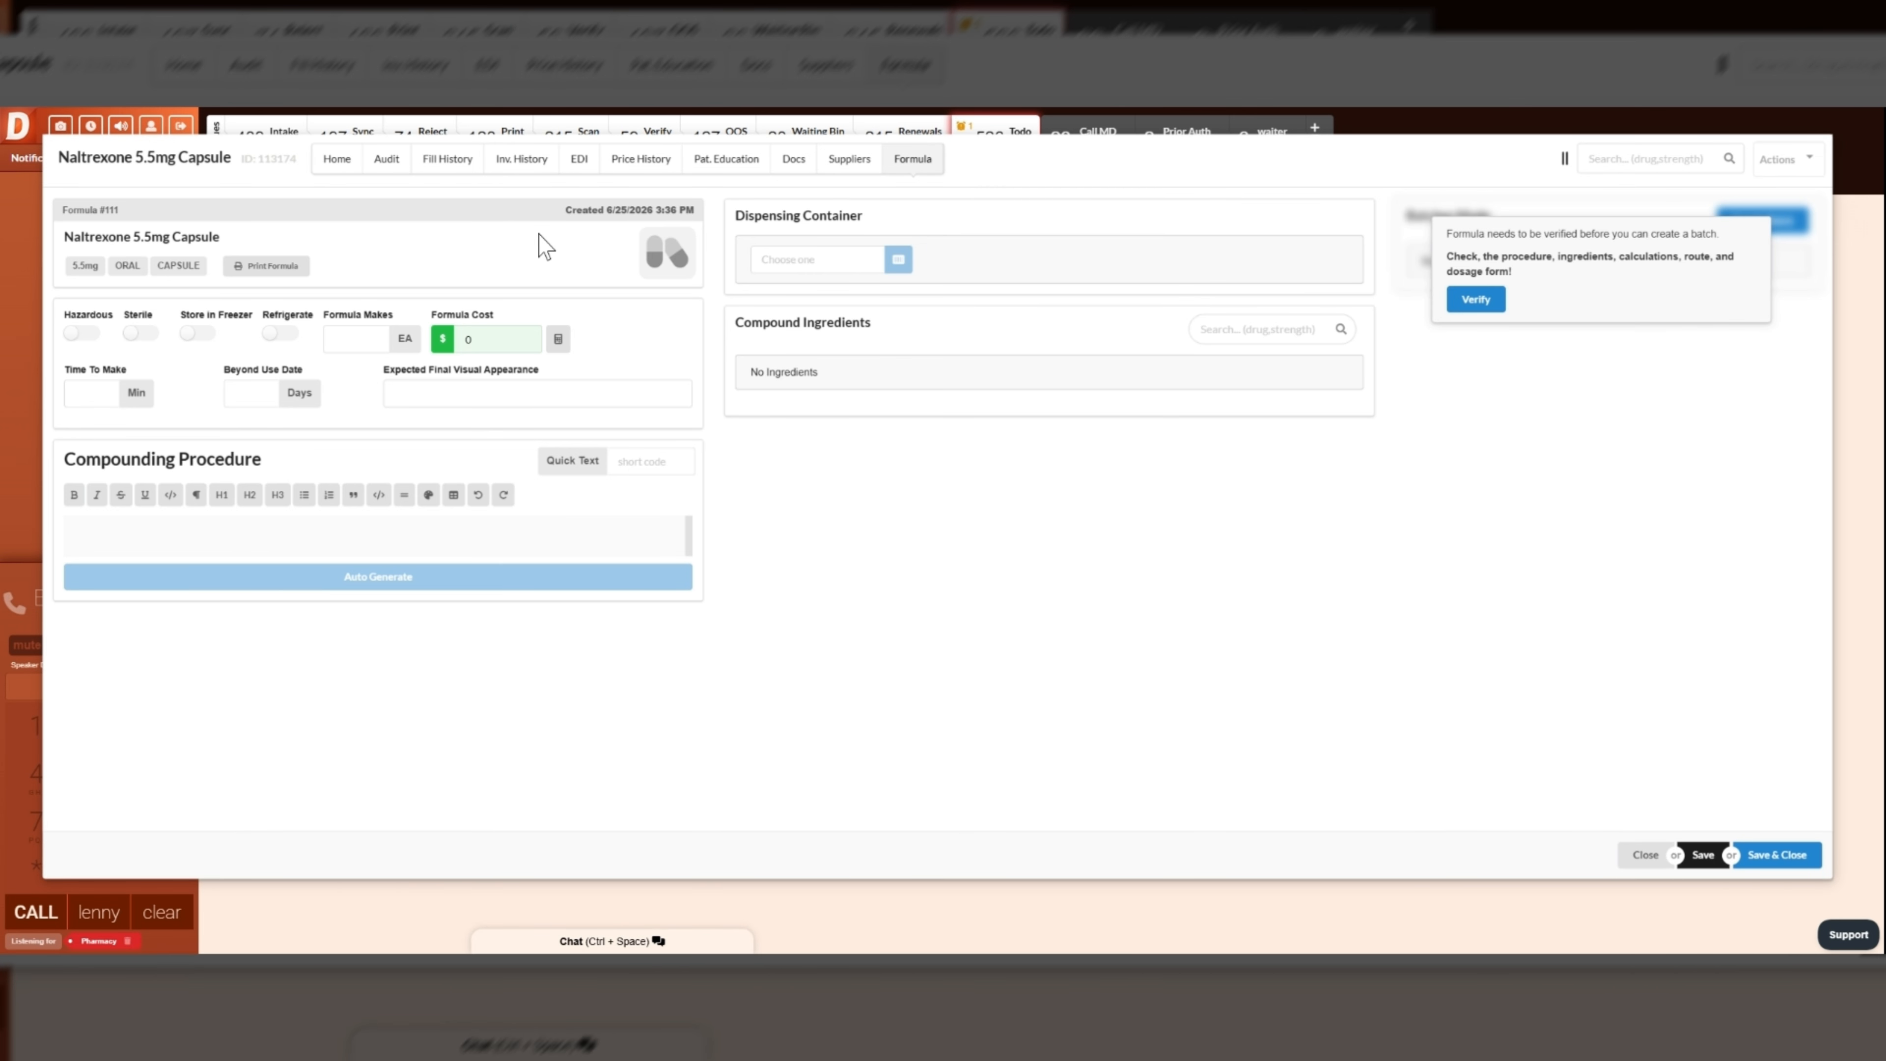
left_click(88, 336)
left_click(88, 336)
left_click(198, 334)
left_click(280, 335)
left_click(280, 334)
- Set the formula to make 300 EA, with a time to make of 15 minutes and a beyond use date of 180 days
left_click(335, 339)
type("100")
key("BackSpace")
key("BackSpace")
key("BackSpace")
type("300")
left_click(1046, 375)
left_click(75, 393)
type("15")
left_click(253, 393)
type("180")
left_click(326, 547)
- Choose Size #3 Capsule as the dispensing container and save it with 2 EA as units contained
left_click(765, 259)
left_click(817, 316)
left_click(999, 277)
key("Tab")
type("2")
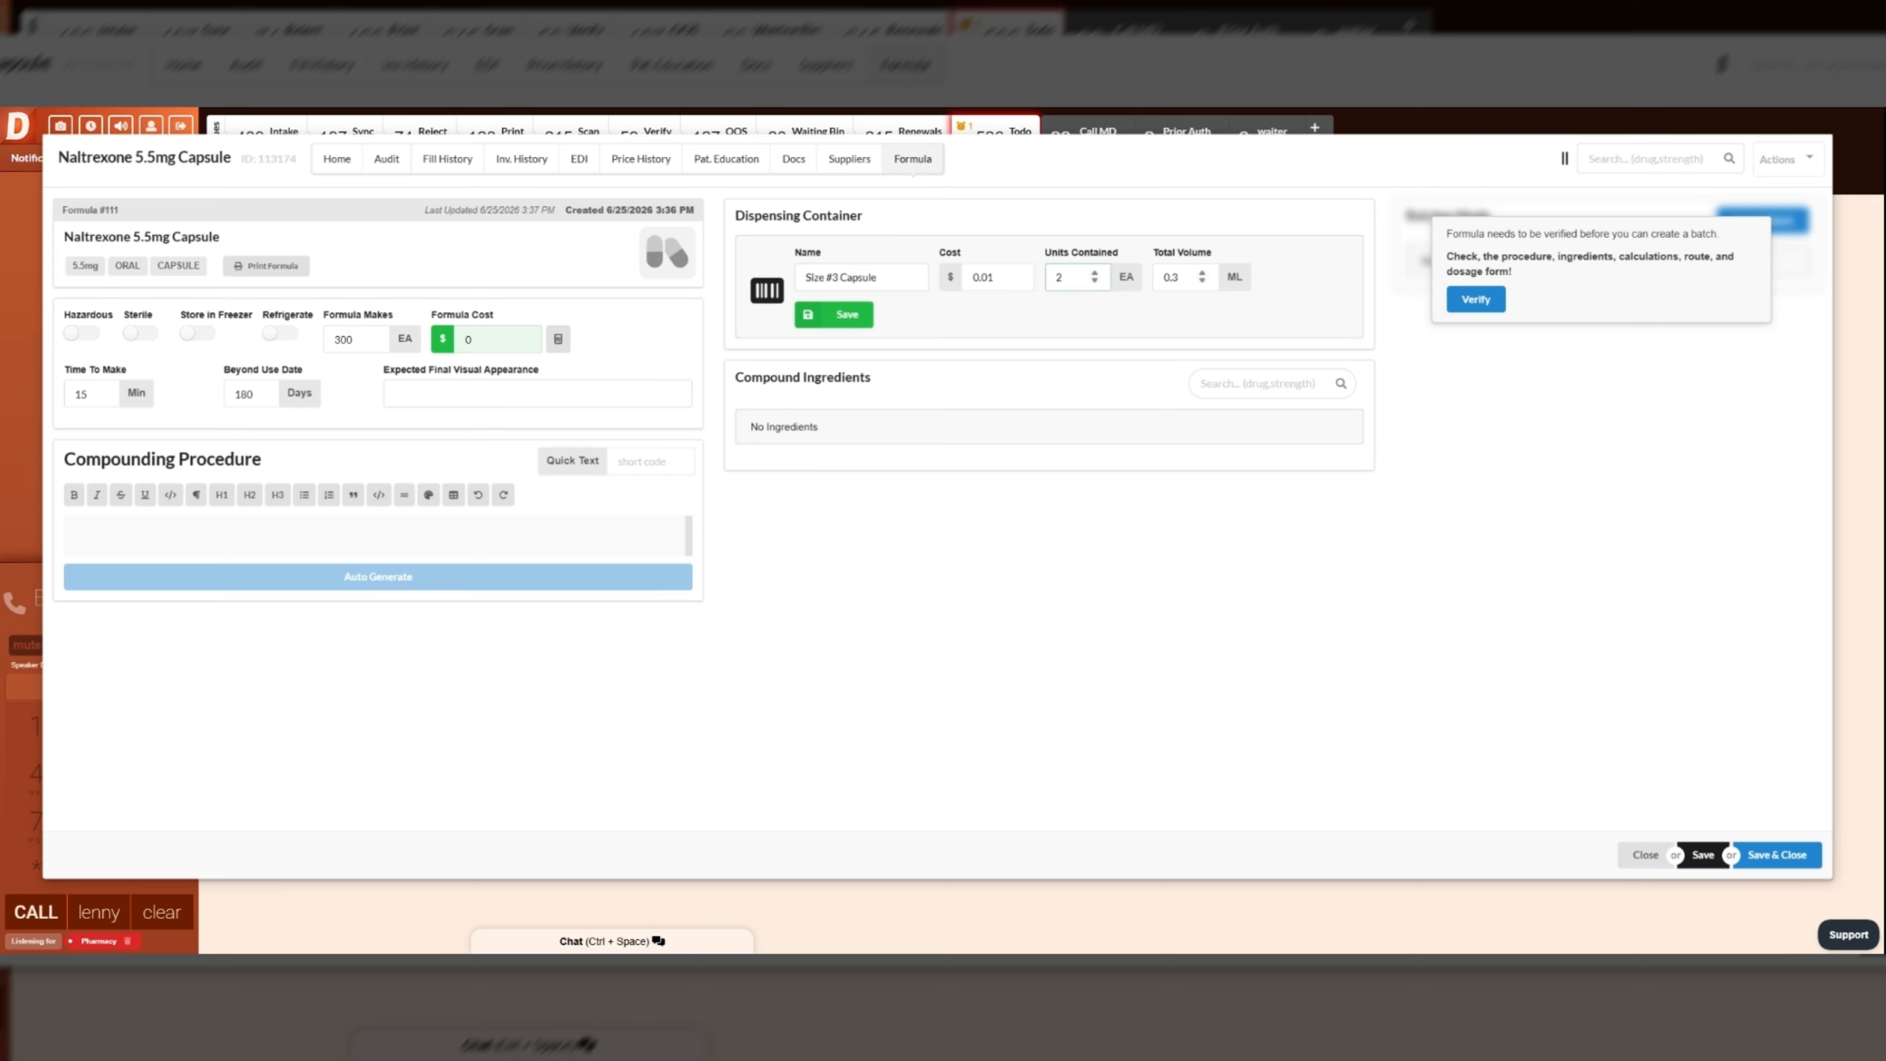
key("Tab")
left_click(1303, 272)
left_click(817, 316)
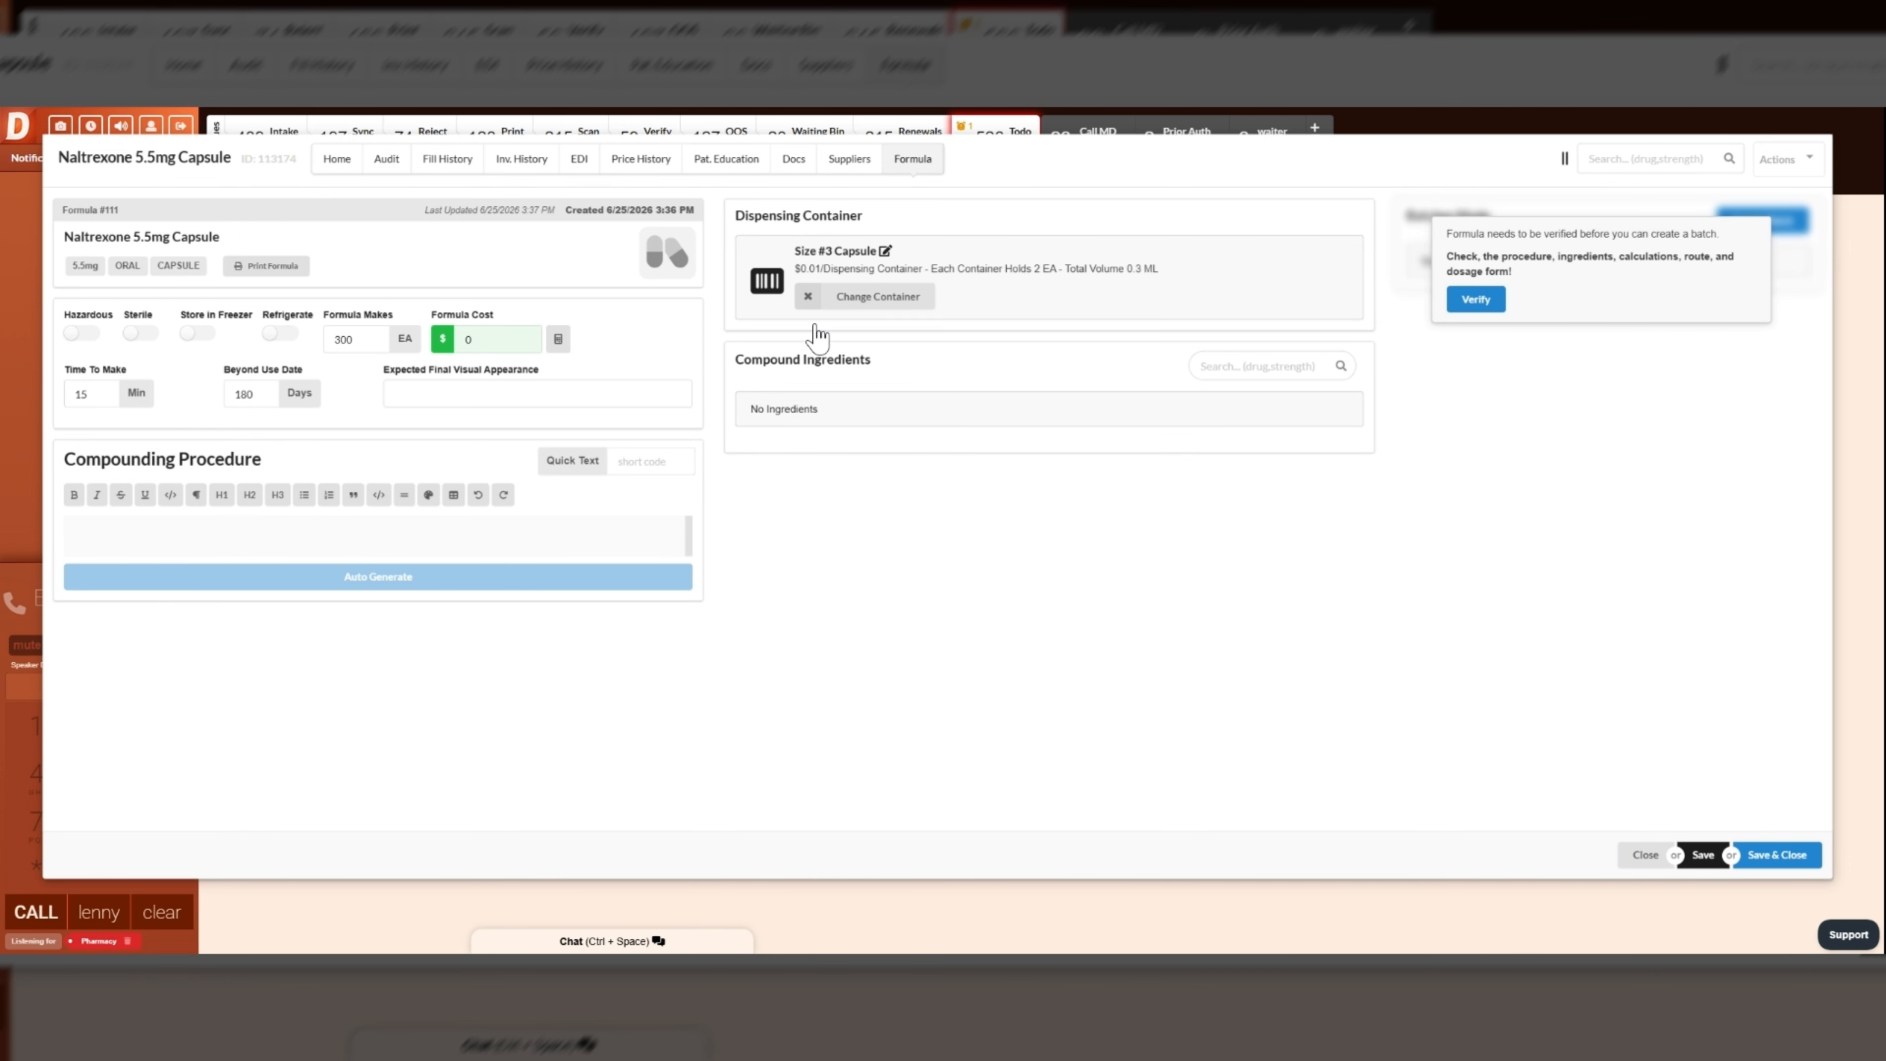
- Enter several lines of placeholder text in the formula's compounding procedure
left_click(75, 536)
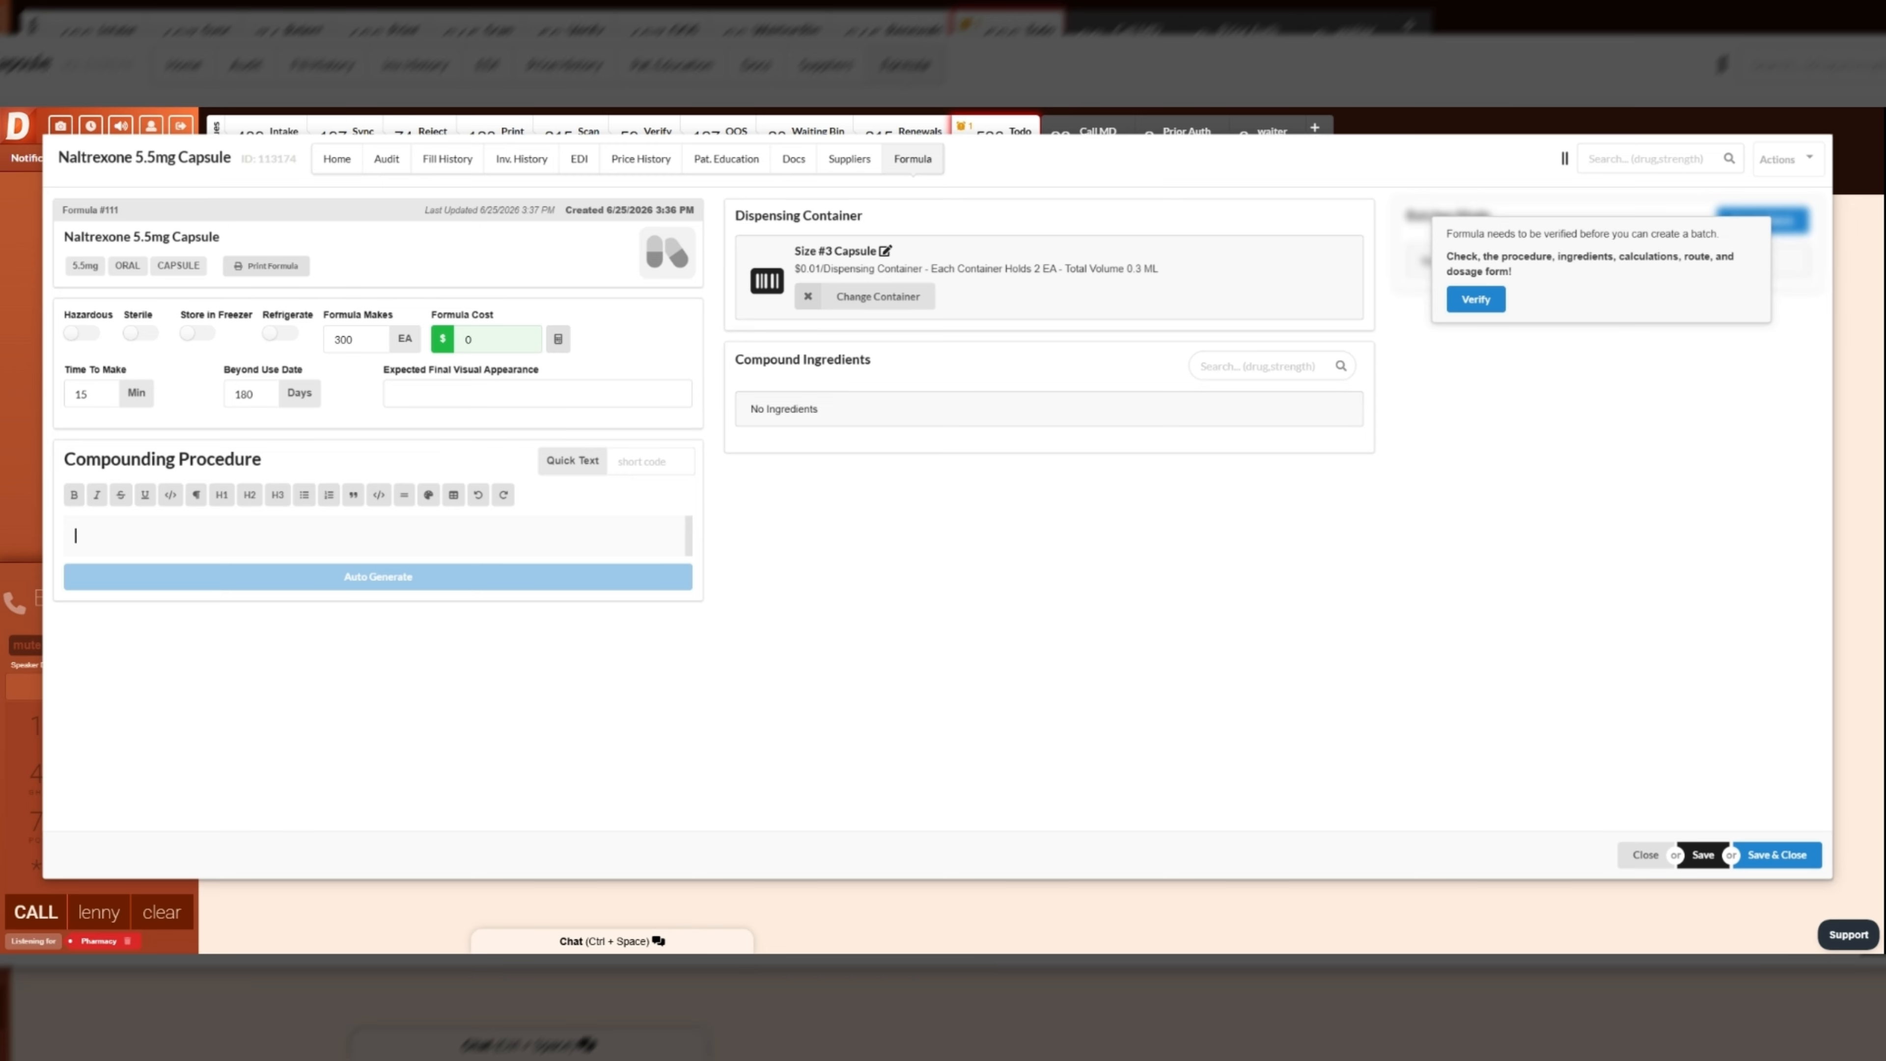
type("dsadsadasds d sad sa d")
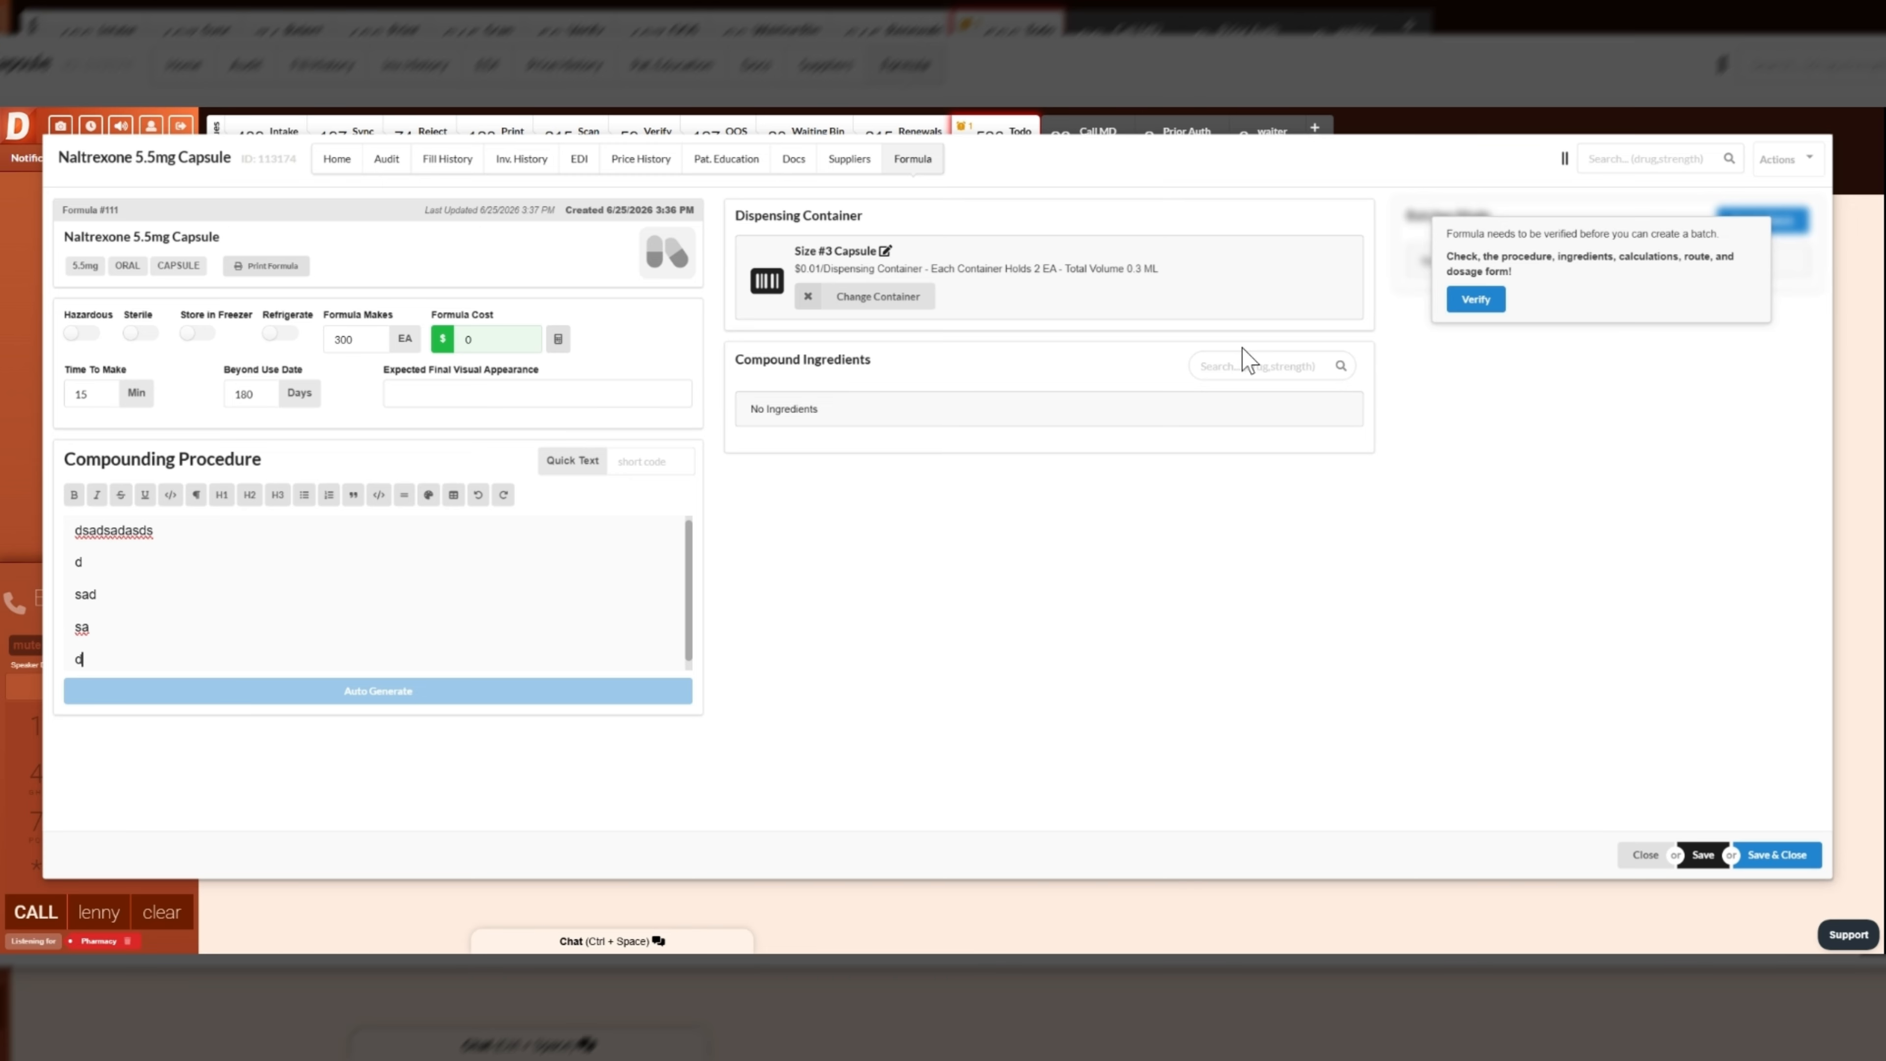
- Add NALTREXONE HCL POWDER from Medisca and Capsublend to the compound ingredients
left_click(1248, 364)
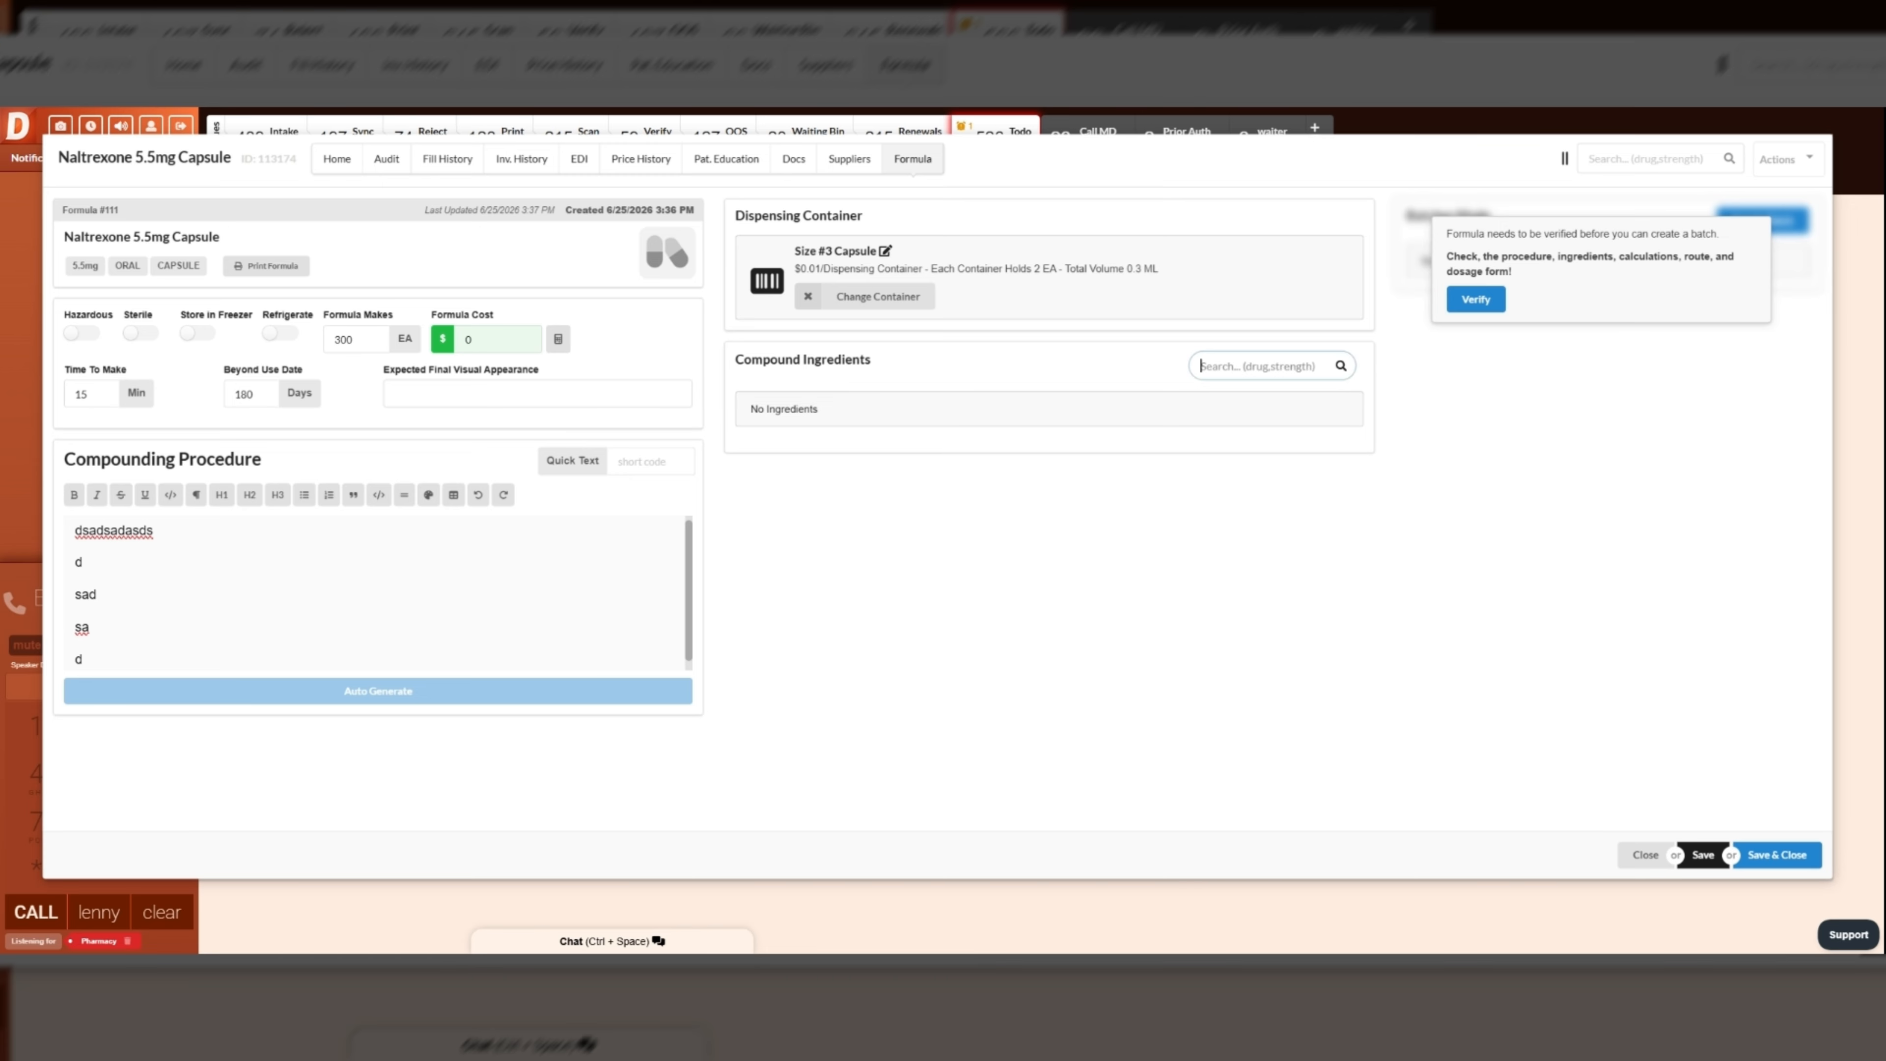
type("naltre")
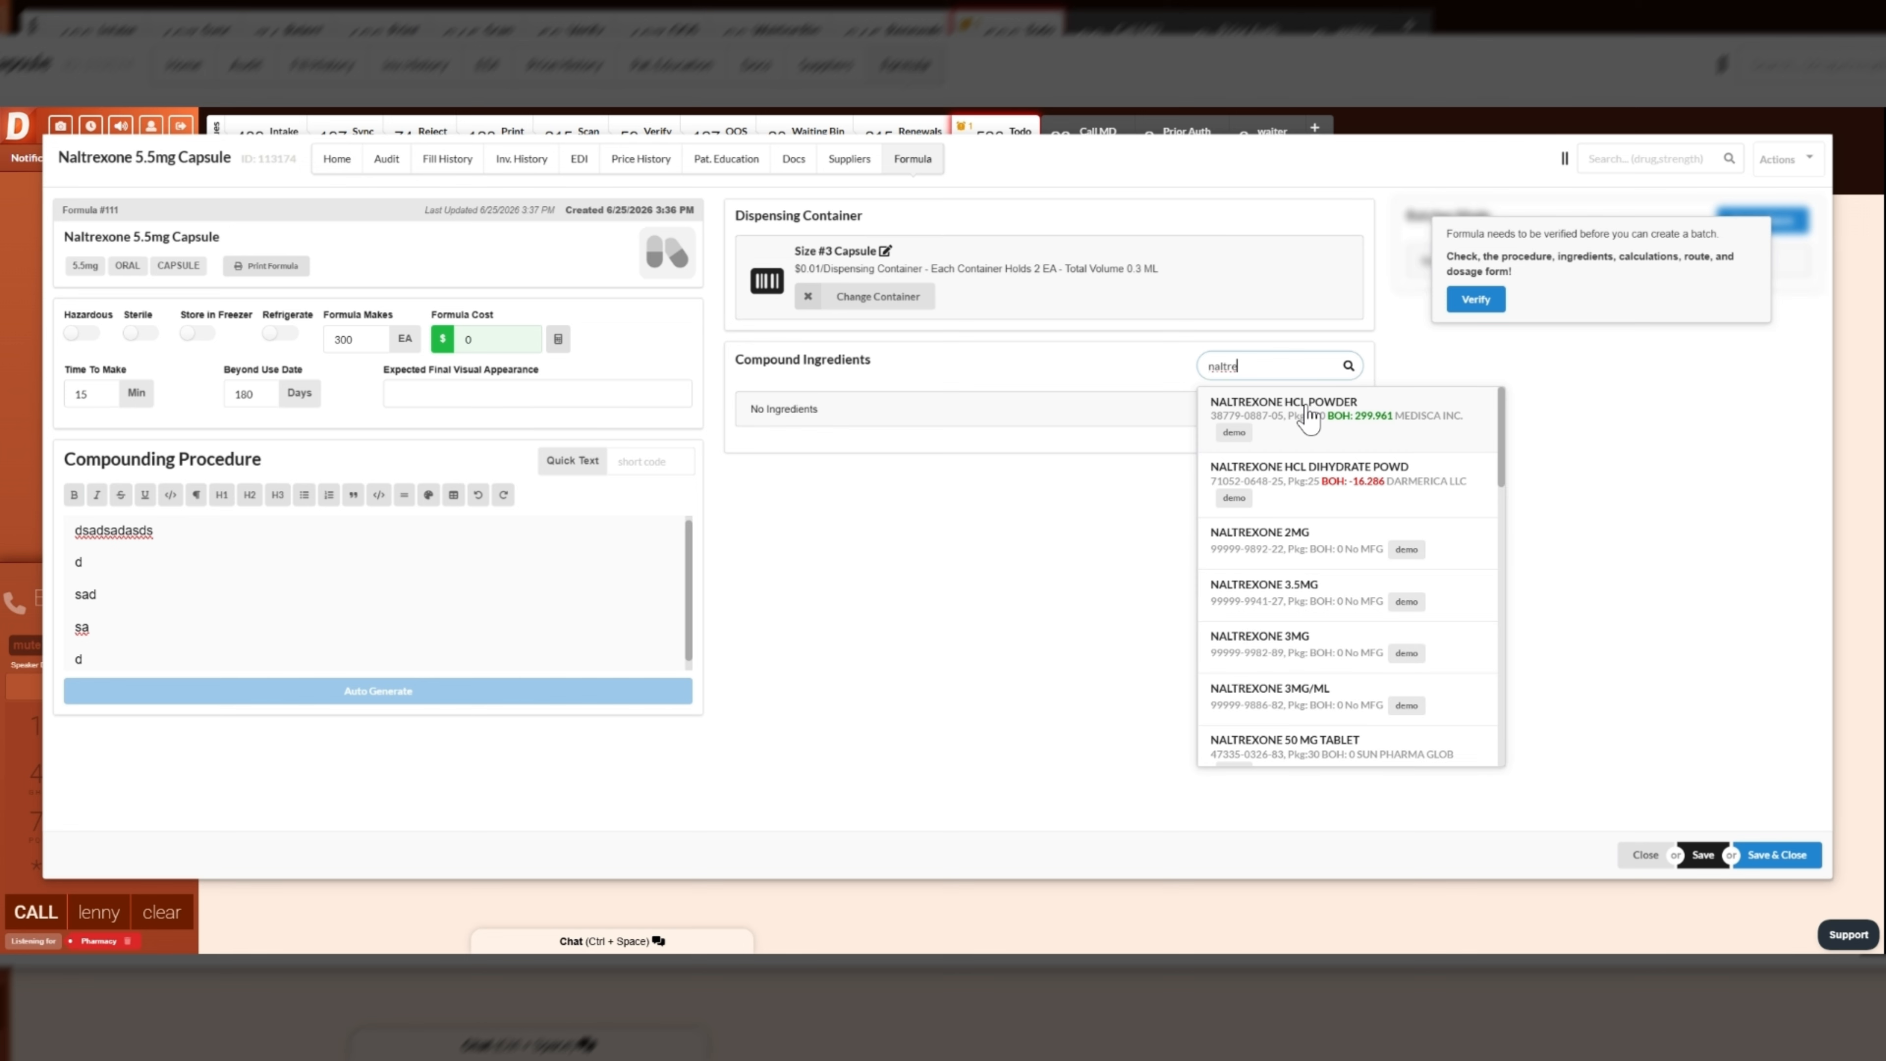
left_click(1309, 421)
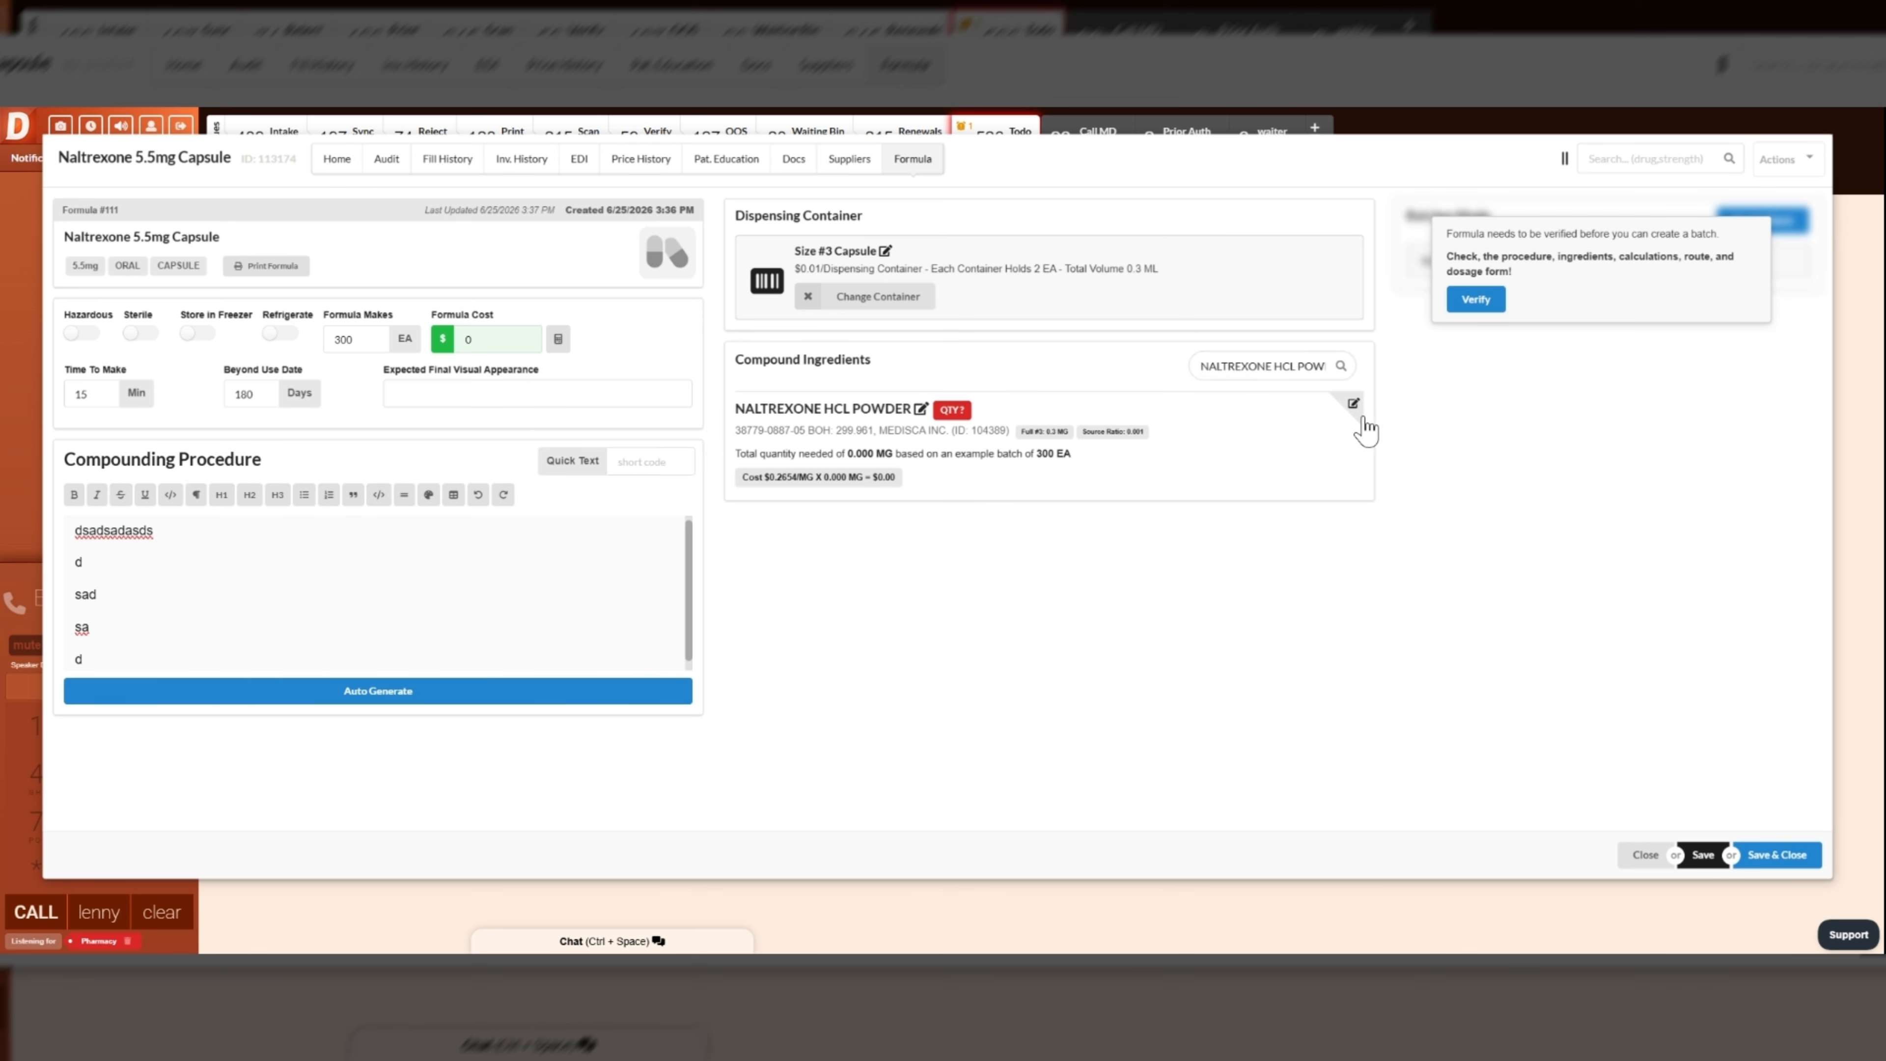
left_click(1273, 365)
type("capsu")
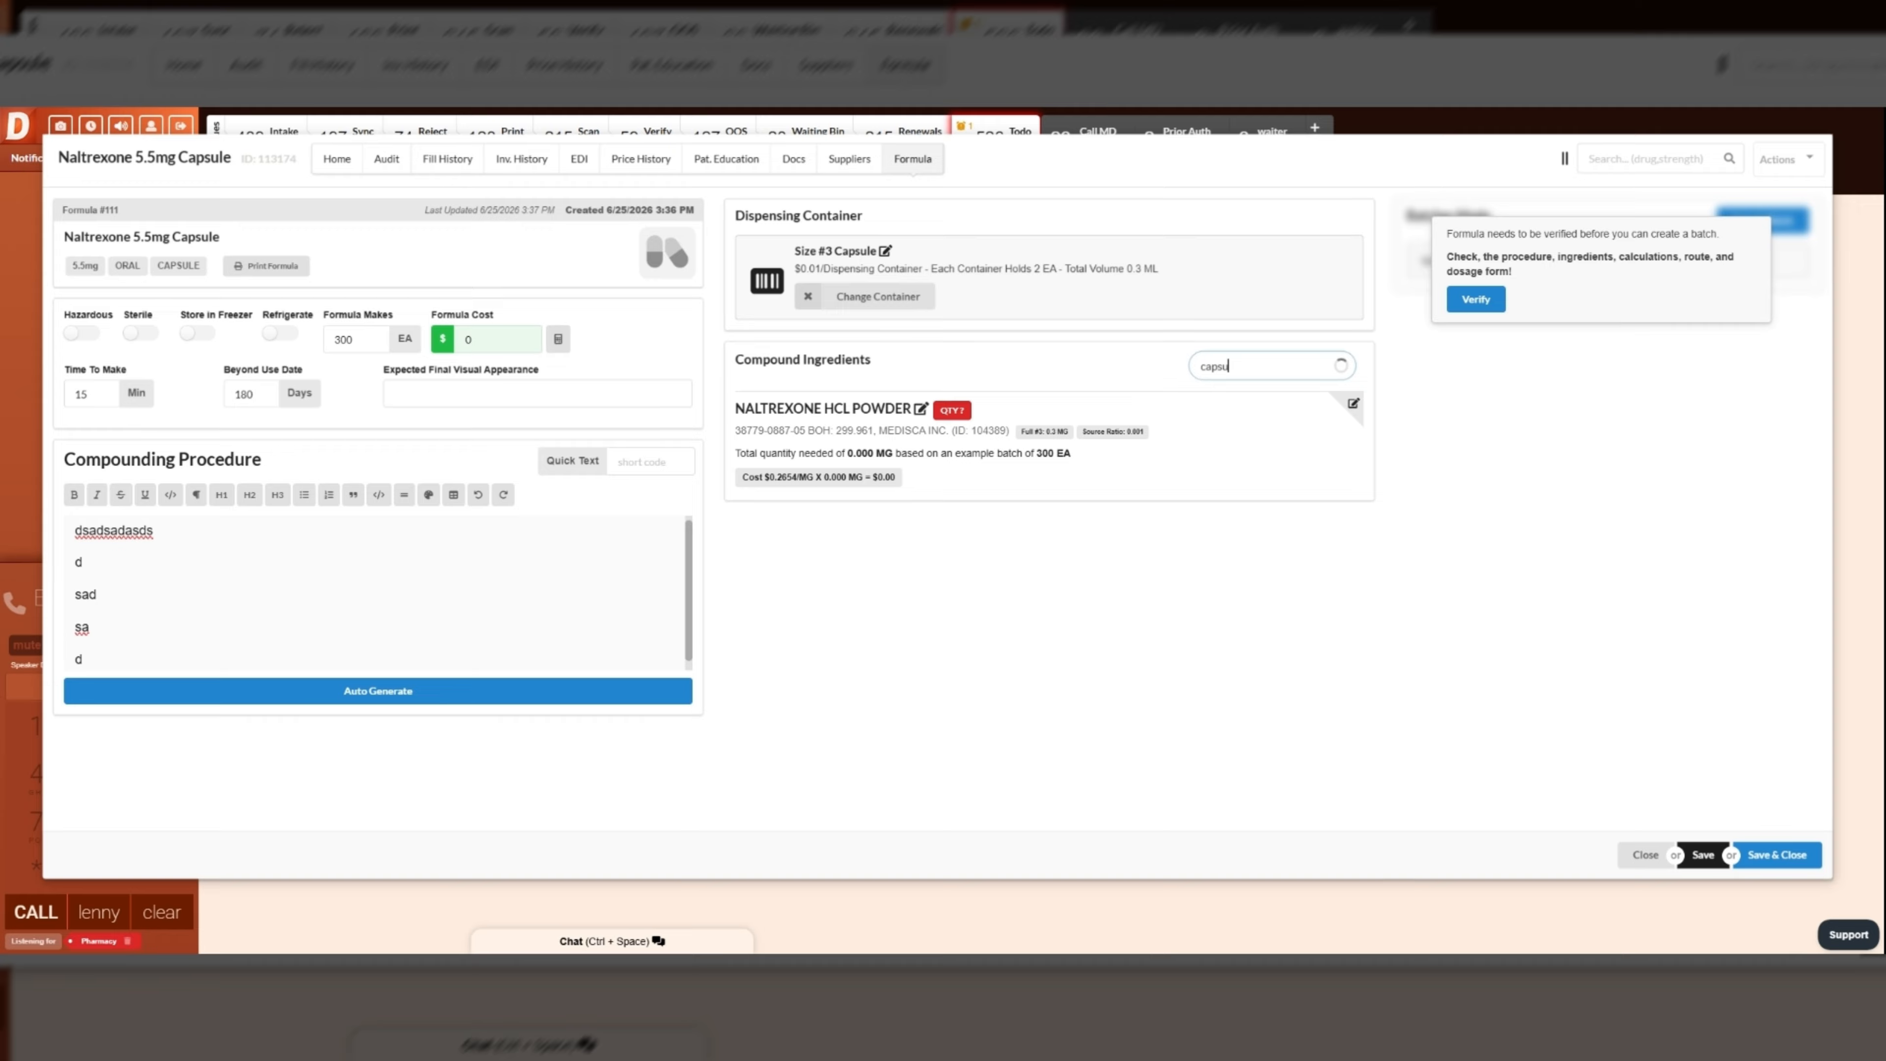
left_click(1328, 421)
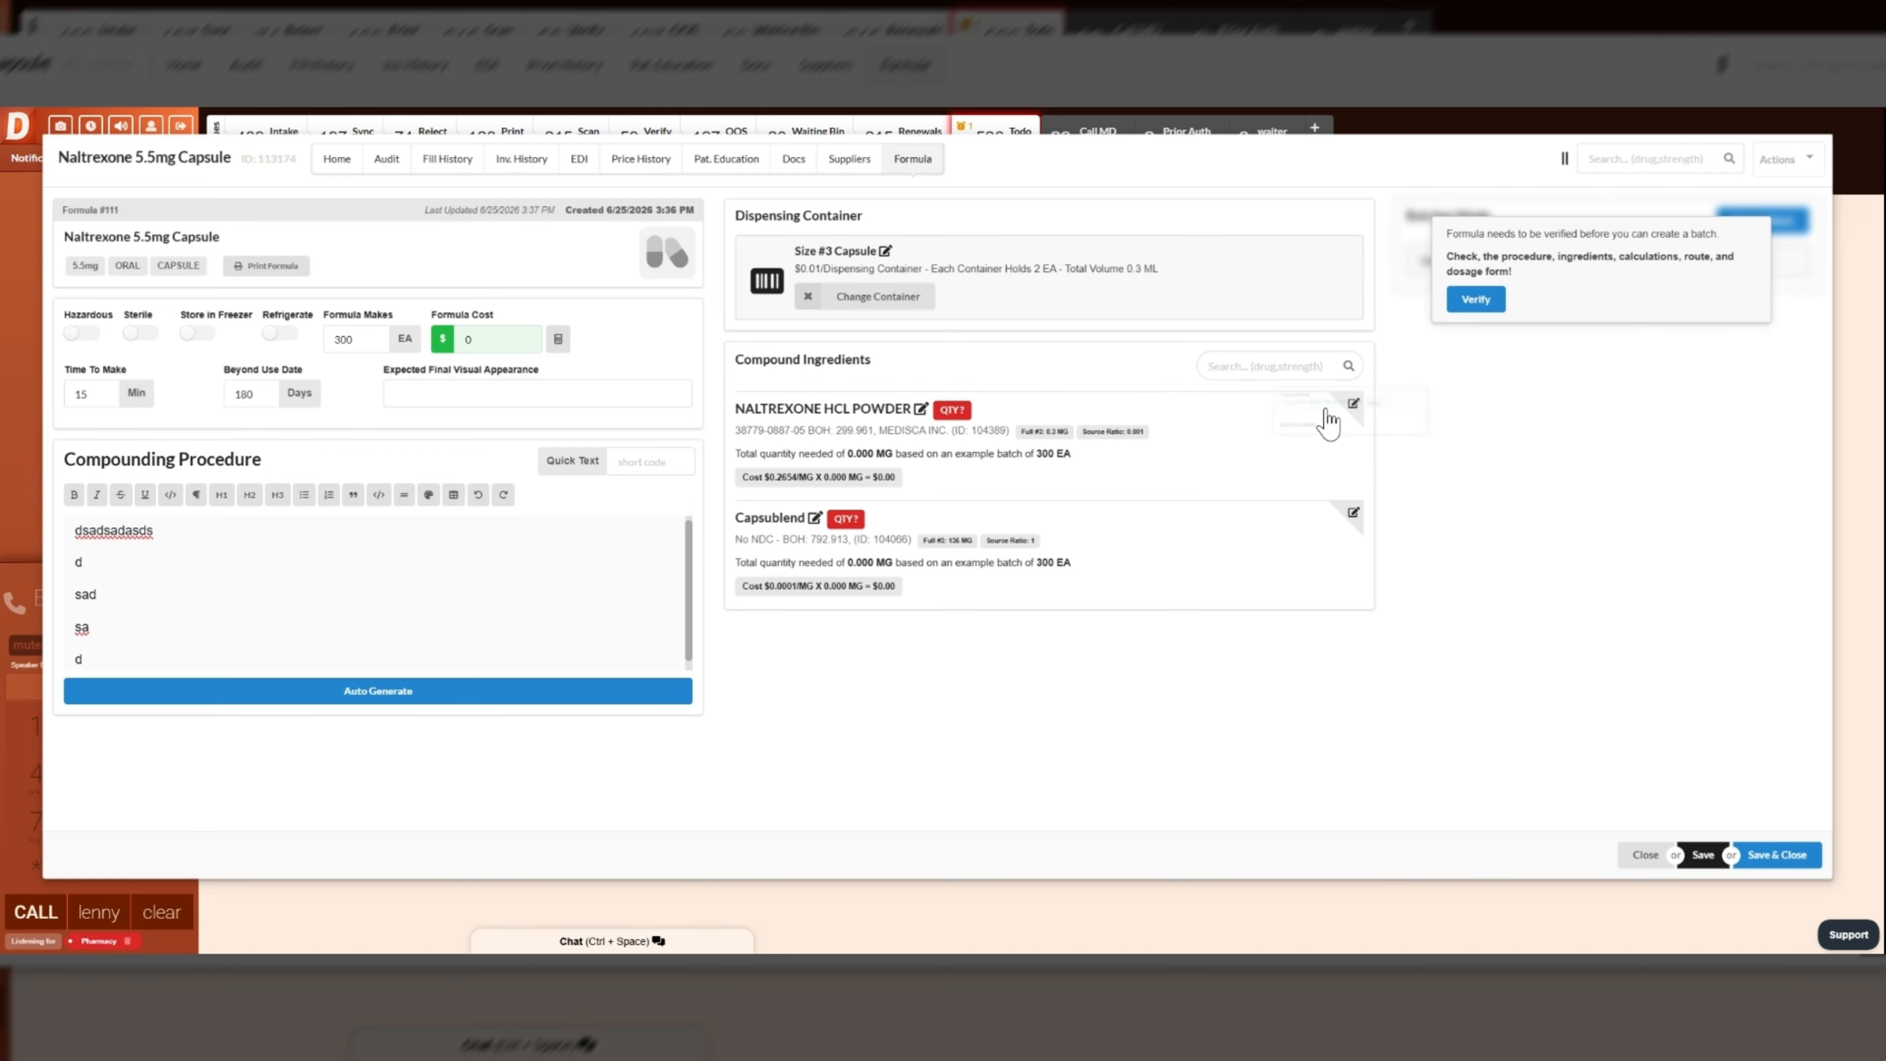
- Set the NALTREXONE HCL POWDER quantity to 5.5 MG/EA and save the ingredient
left_click(1351, 406)
type("5.5")
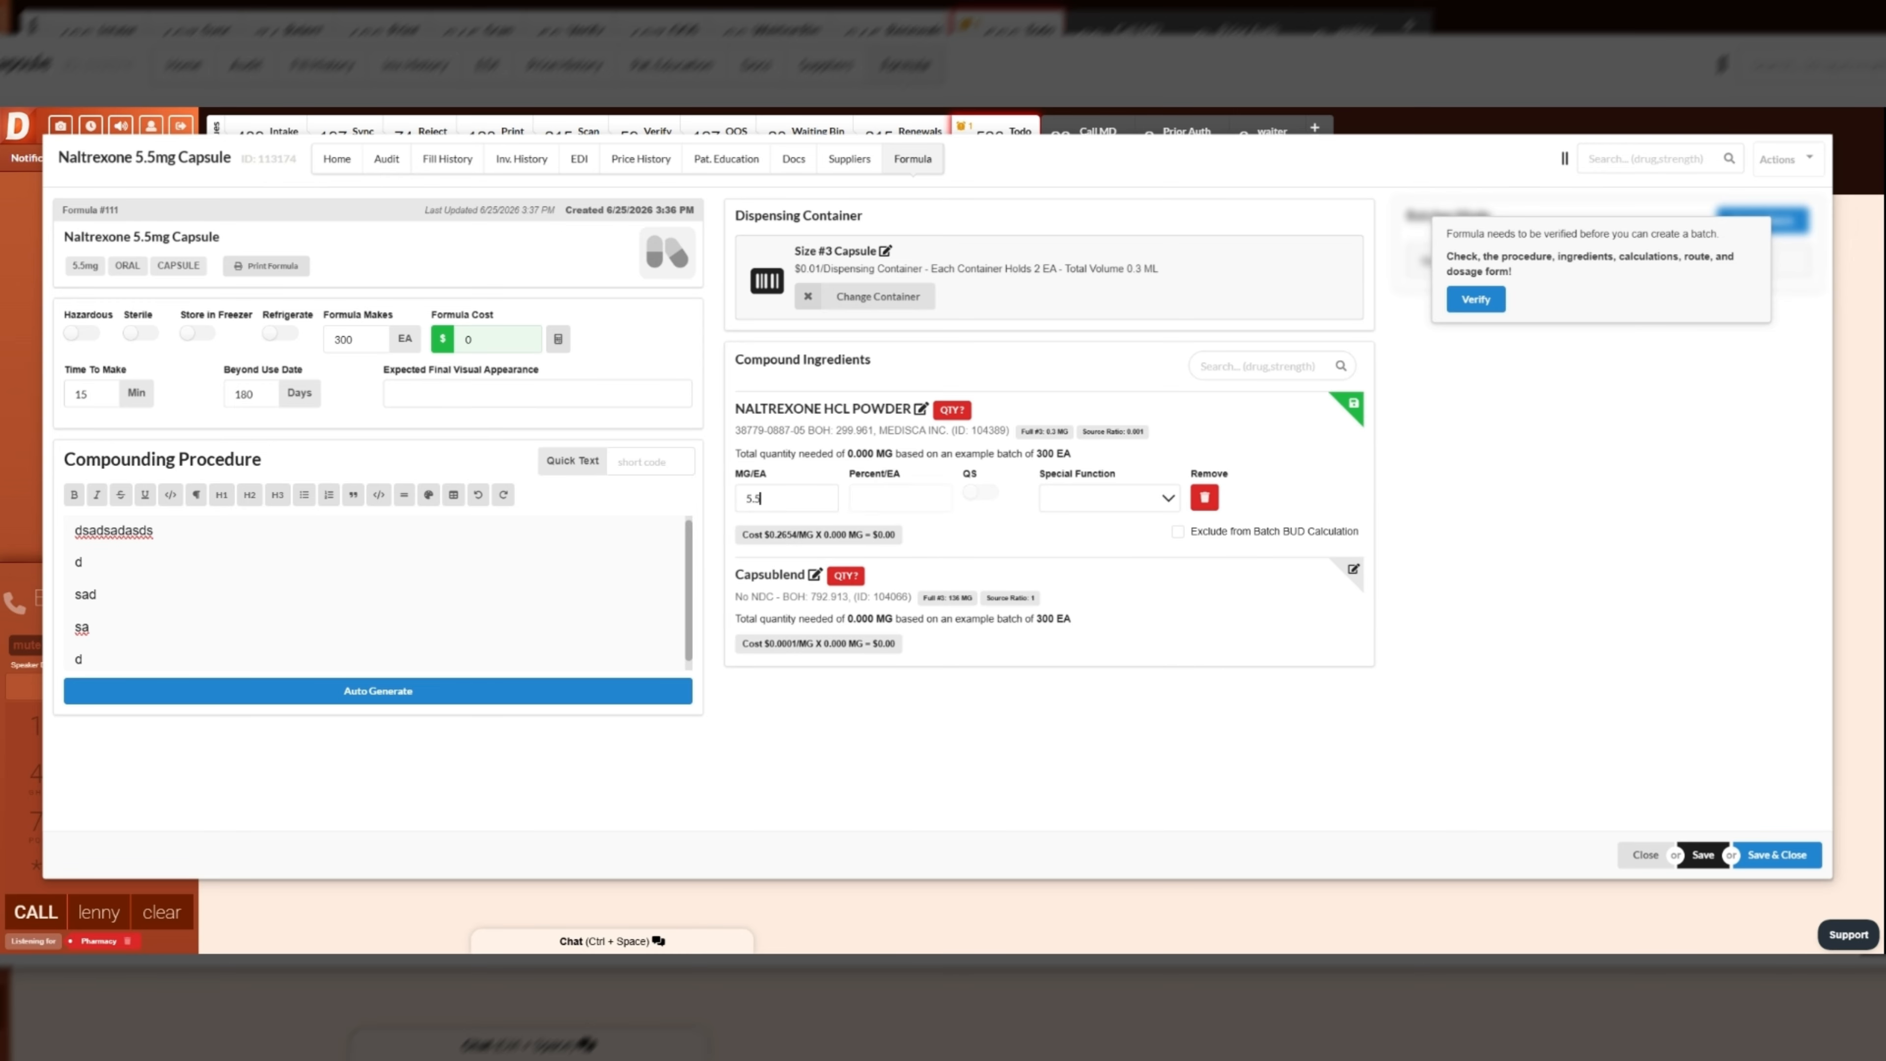
left_click(1352, 407)
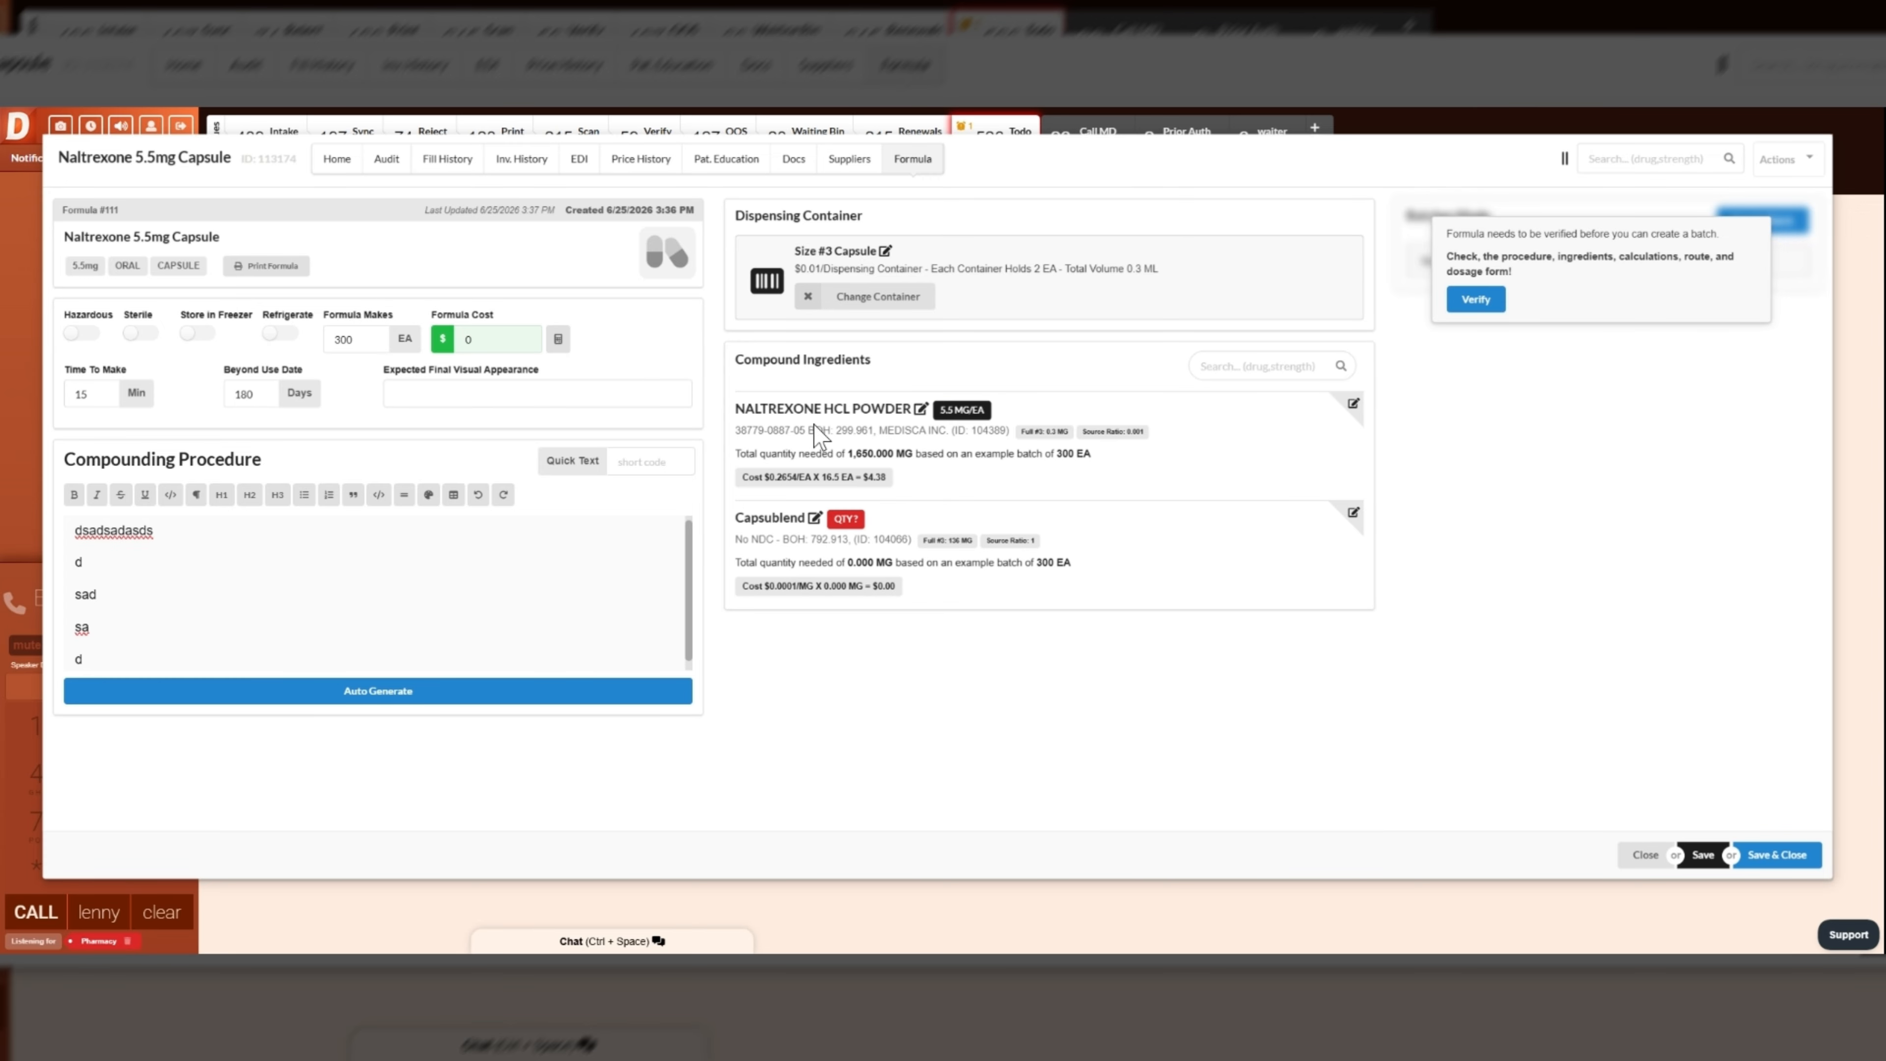
- Check the naltrexone powder's amount per capsule and total quantity needed against the formula's batch size
left_click(1352, 404)
left_click(769, 499)
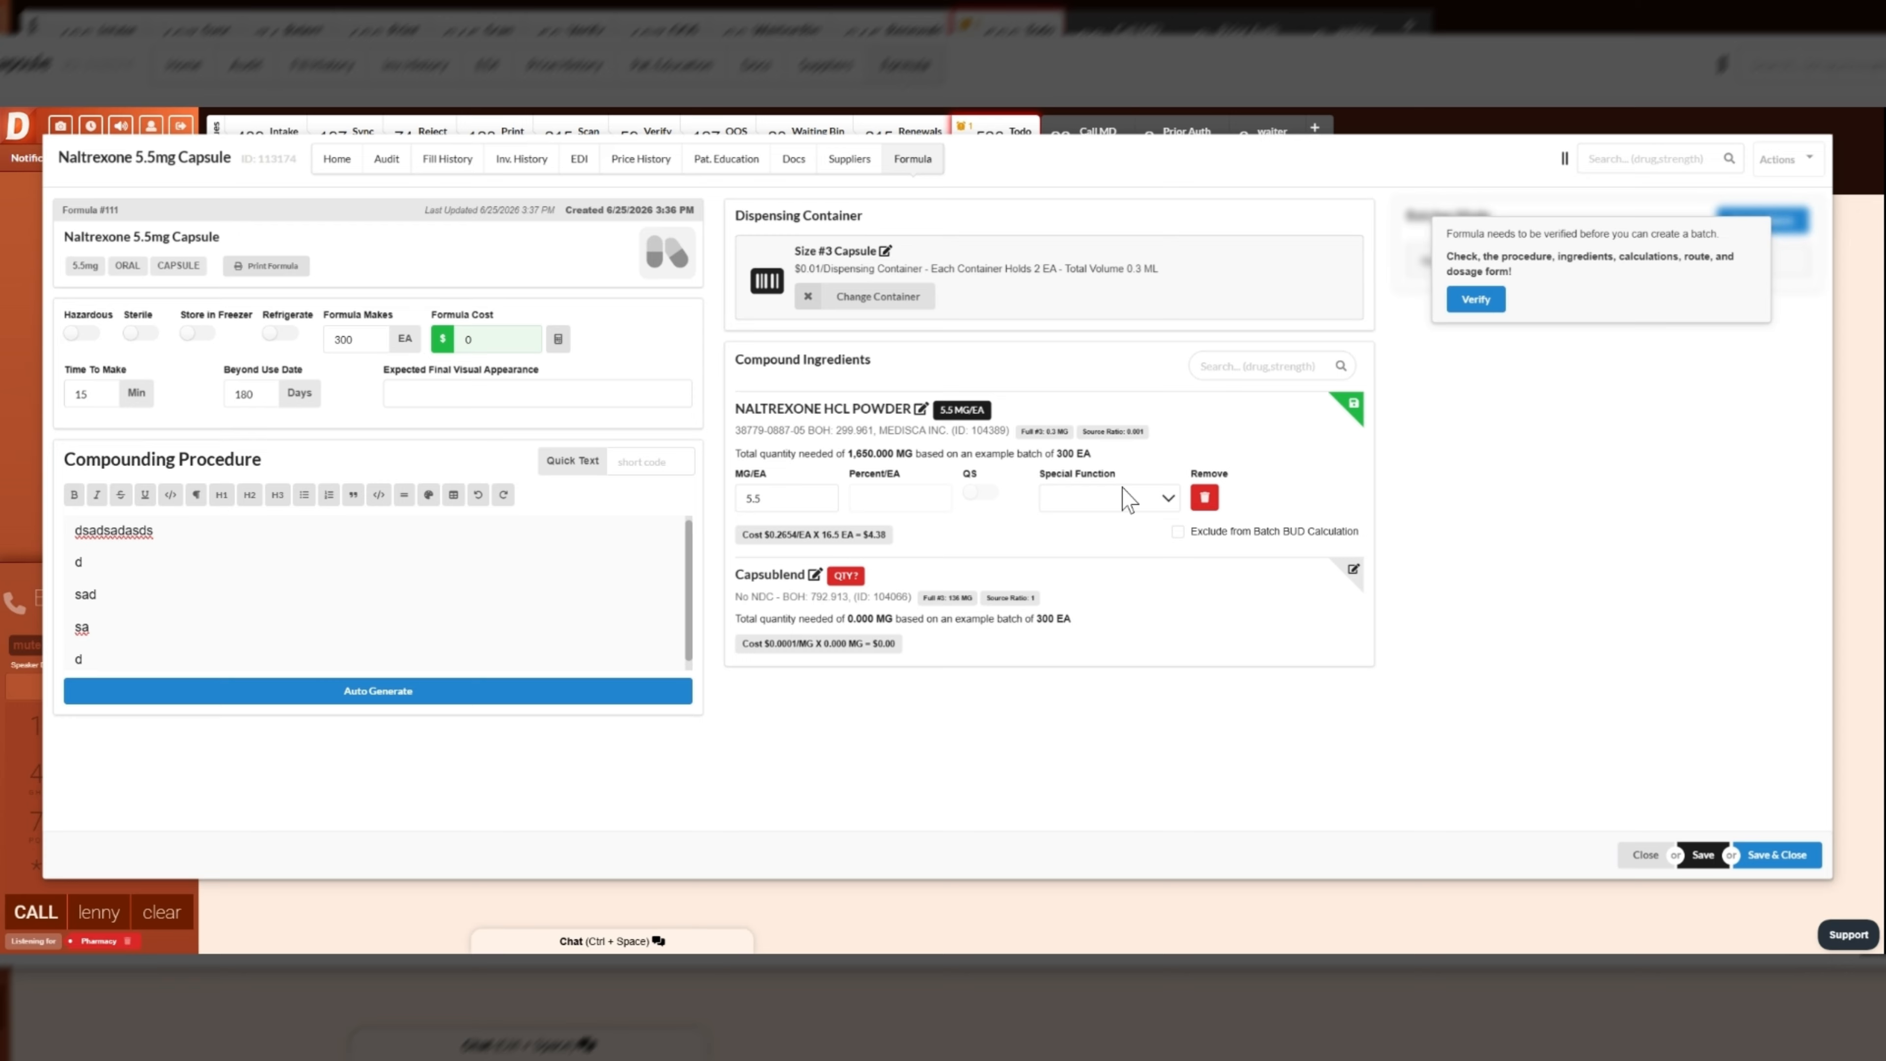
left_click(1354, 407)
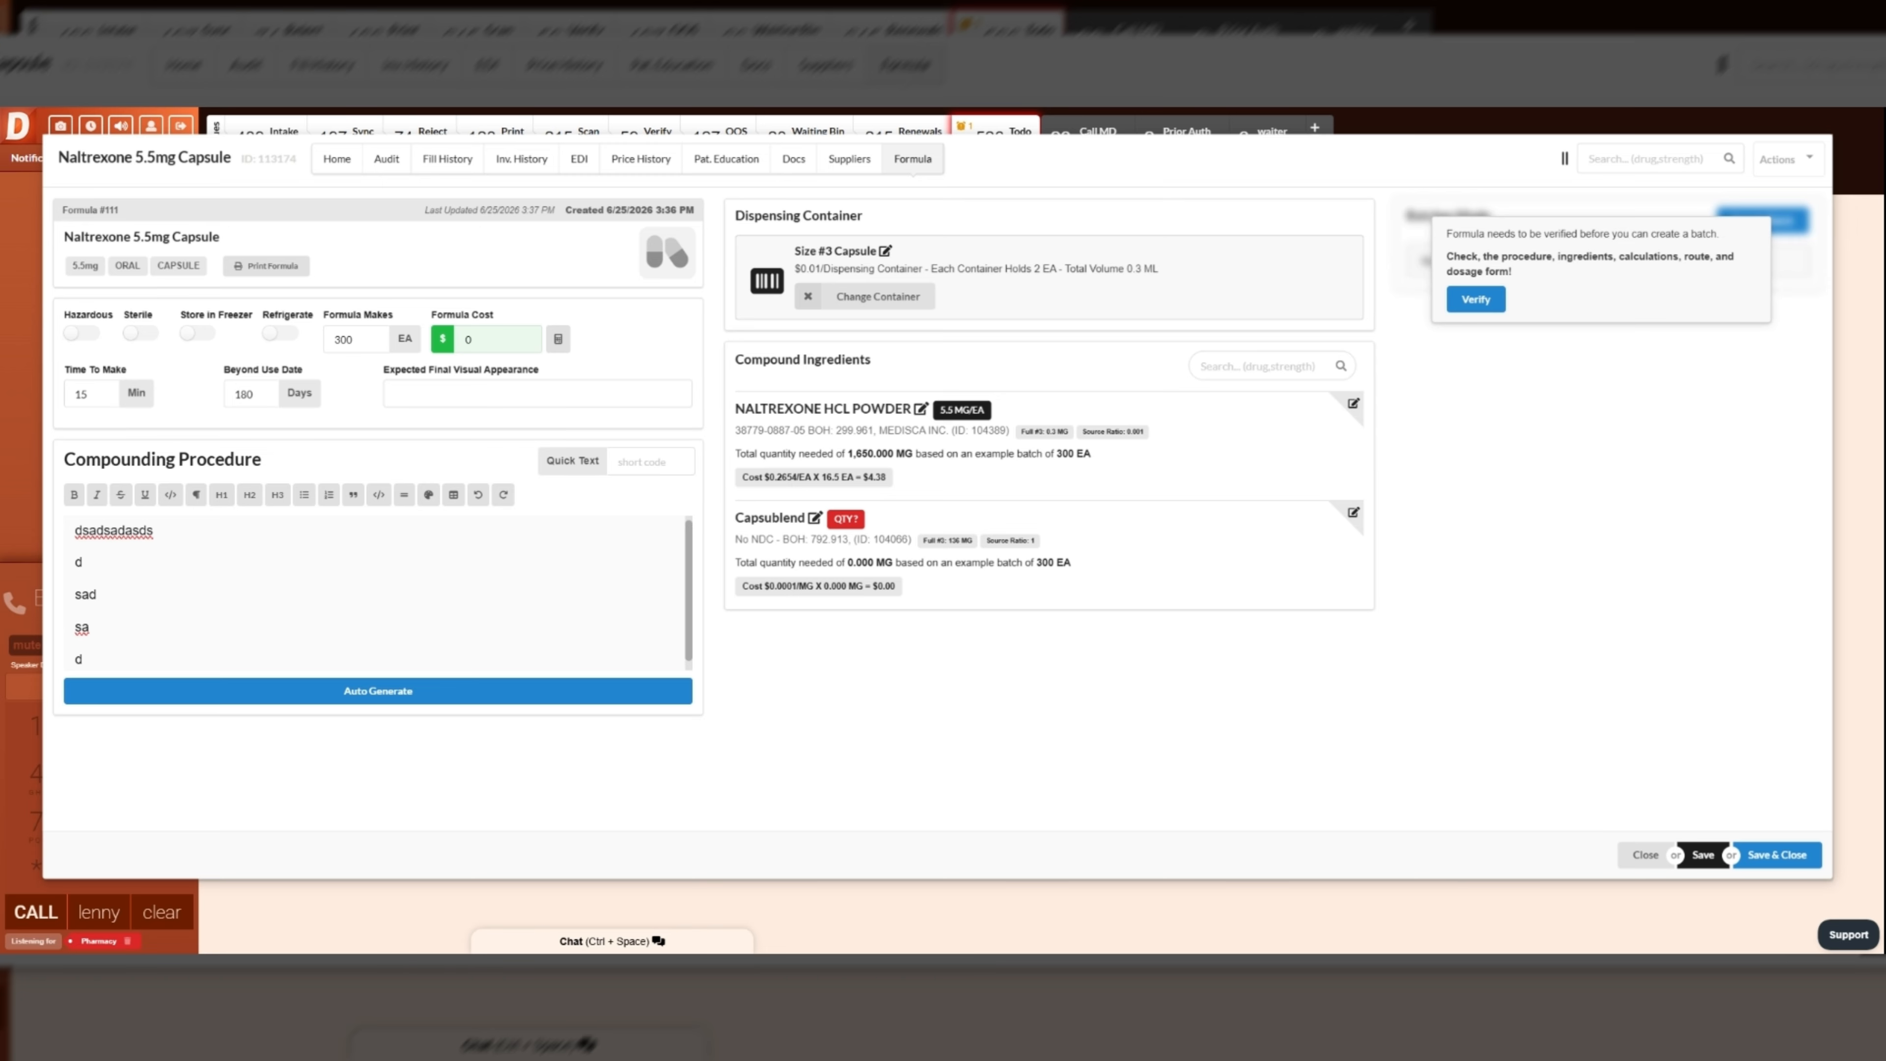
left_click_drag(833, 454, 904, 454)
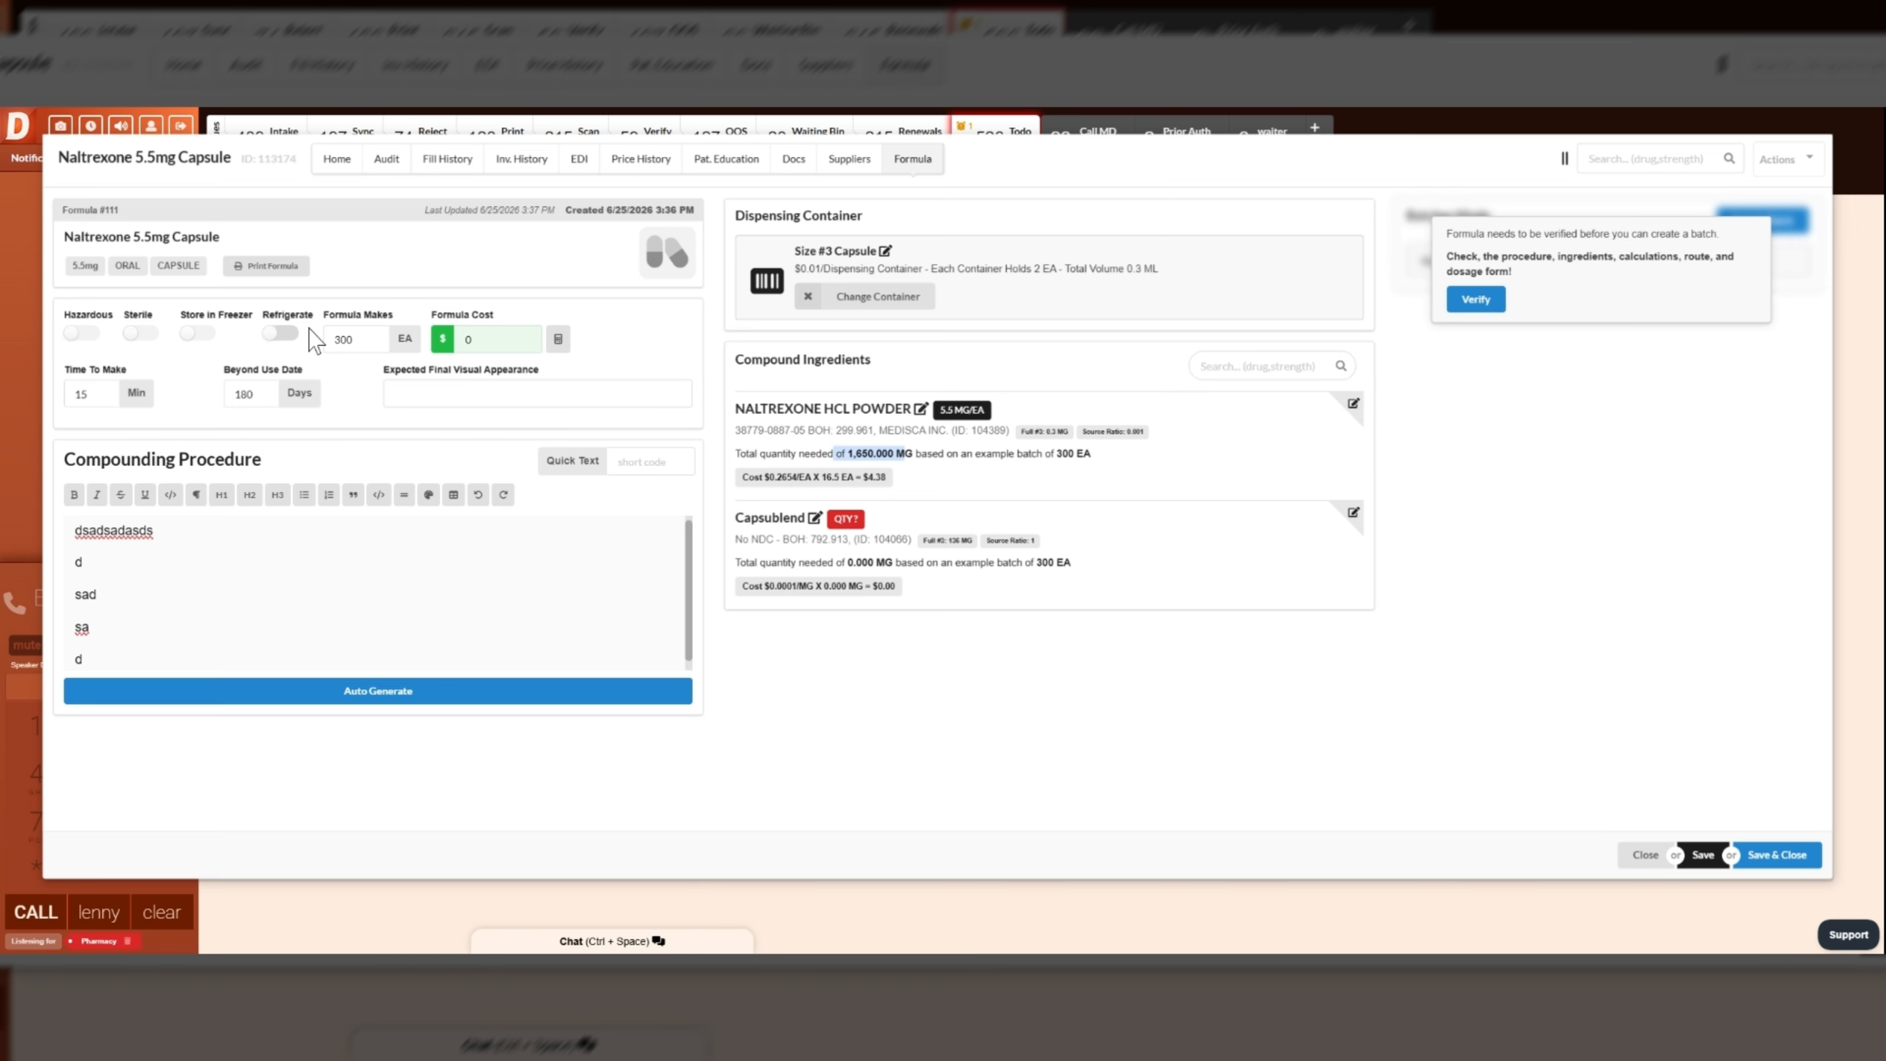
left_click(343, 340)
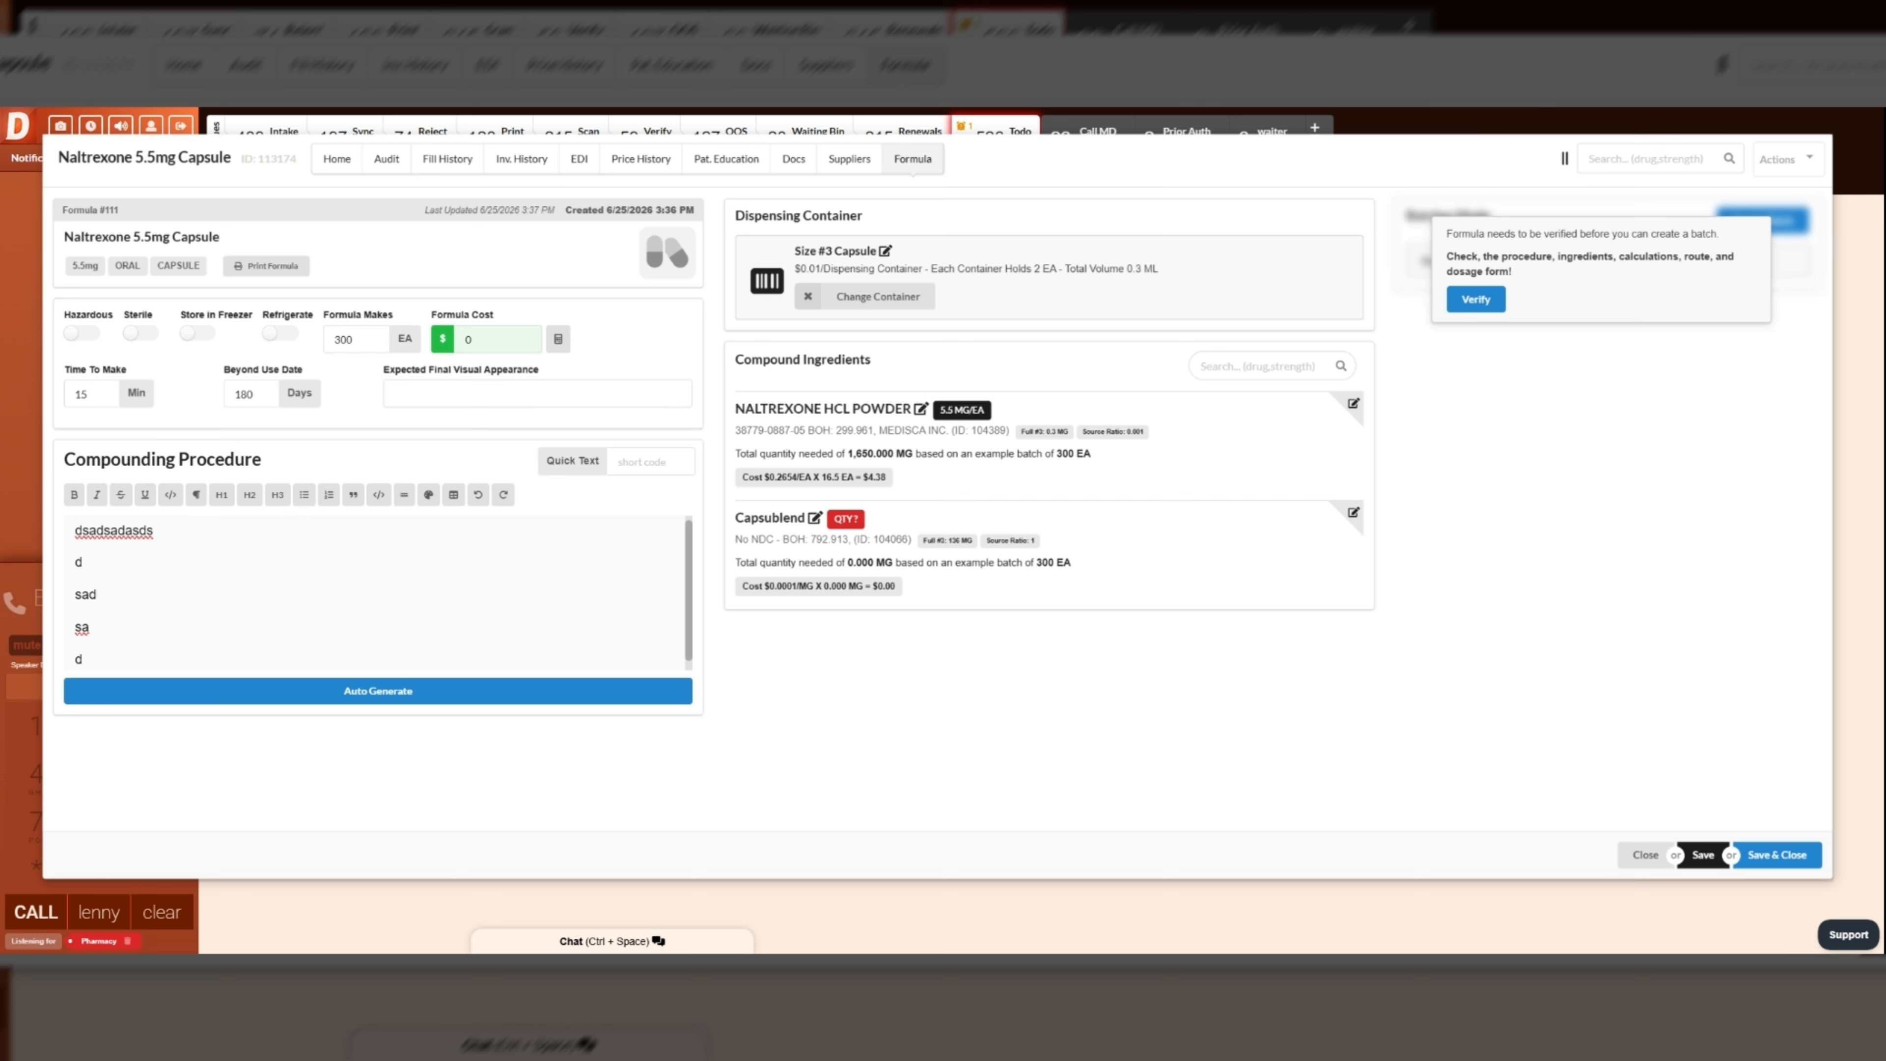
left_click_drag(971, 413, 956, 413)
left_click_drag(833, 454, 893, 454)
- Set Capsublend to 130 MG/EA with the special function Capsule Filler and save the ingredient
left_click(1350, 515)
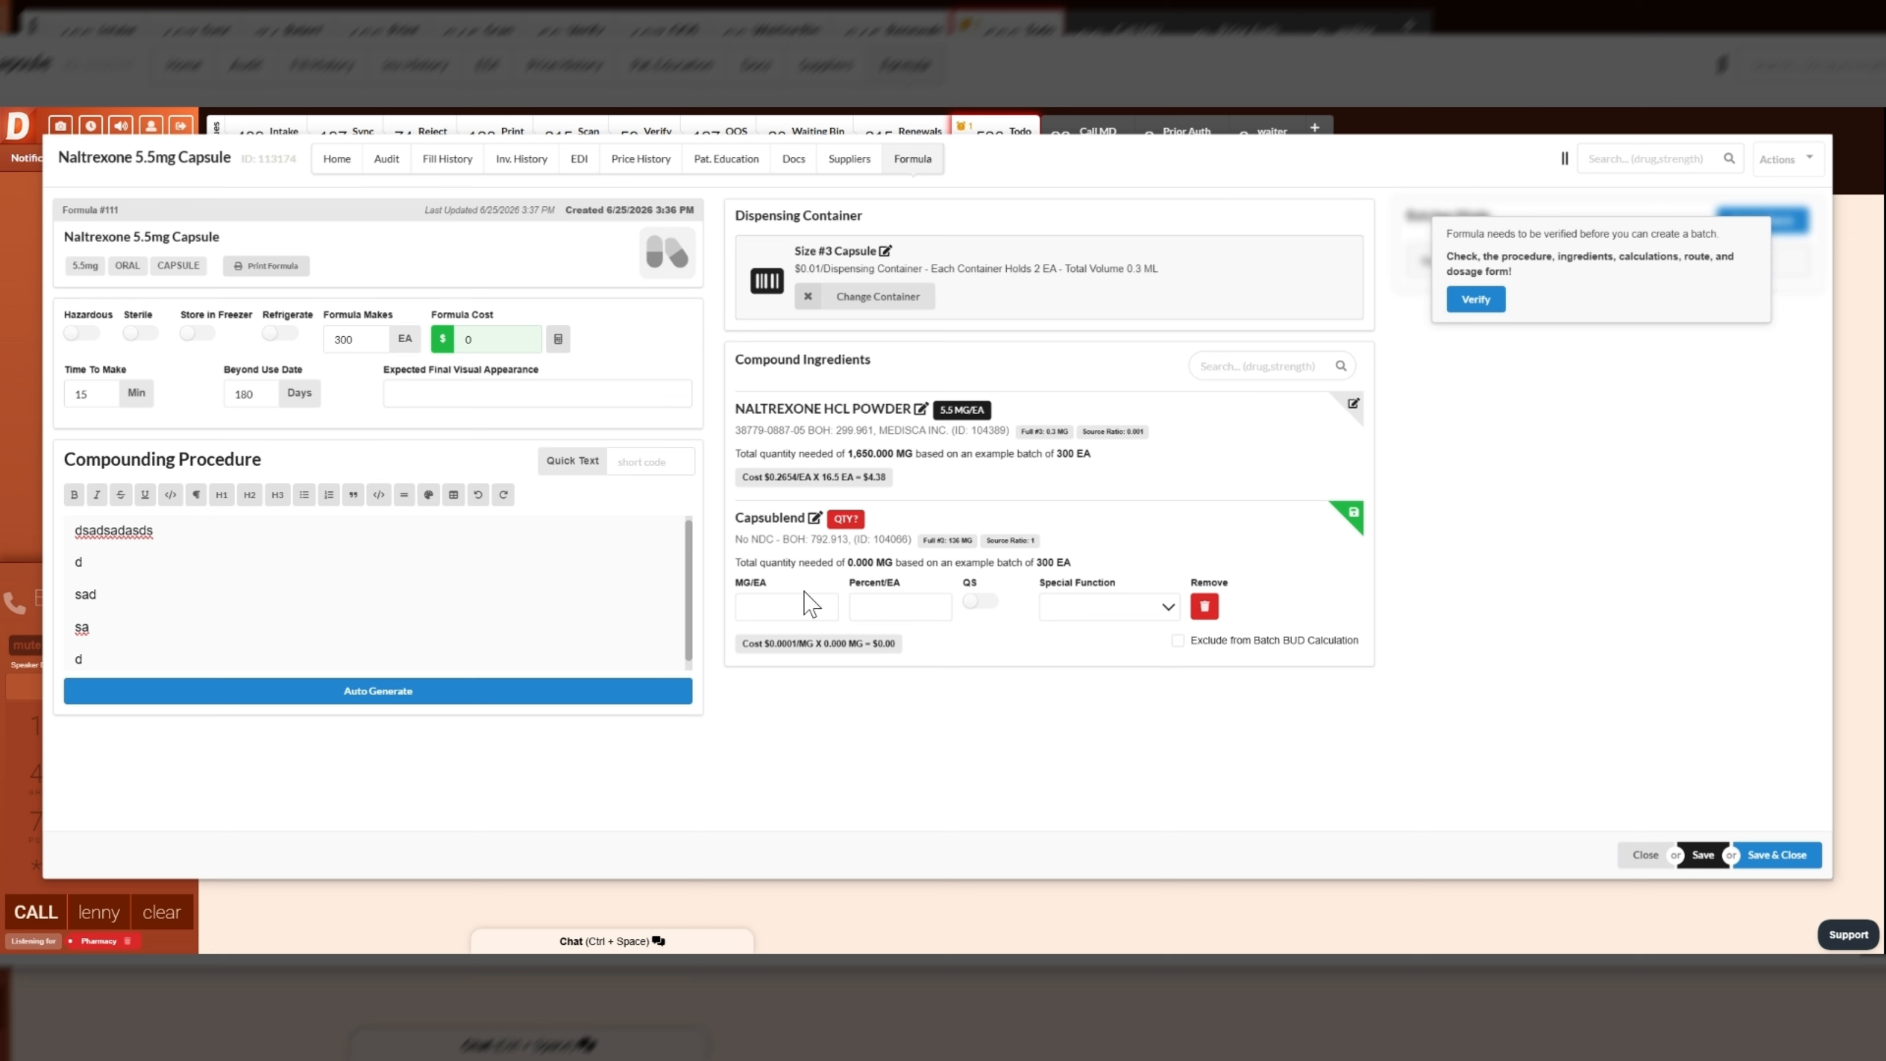
left_click(812, 603)
type("130")
left_click(1109, 684)
left_click(1352, 514)
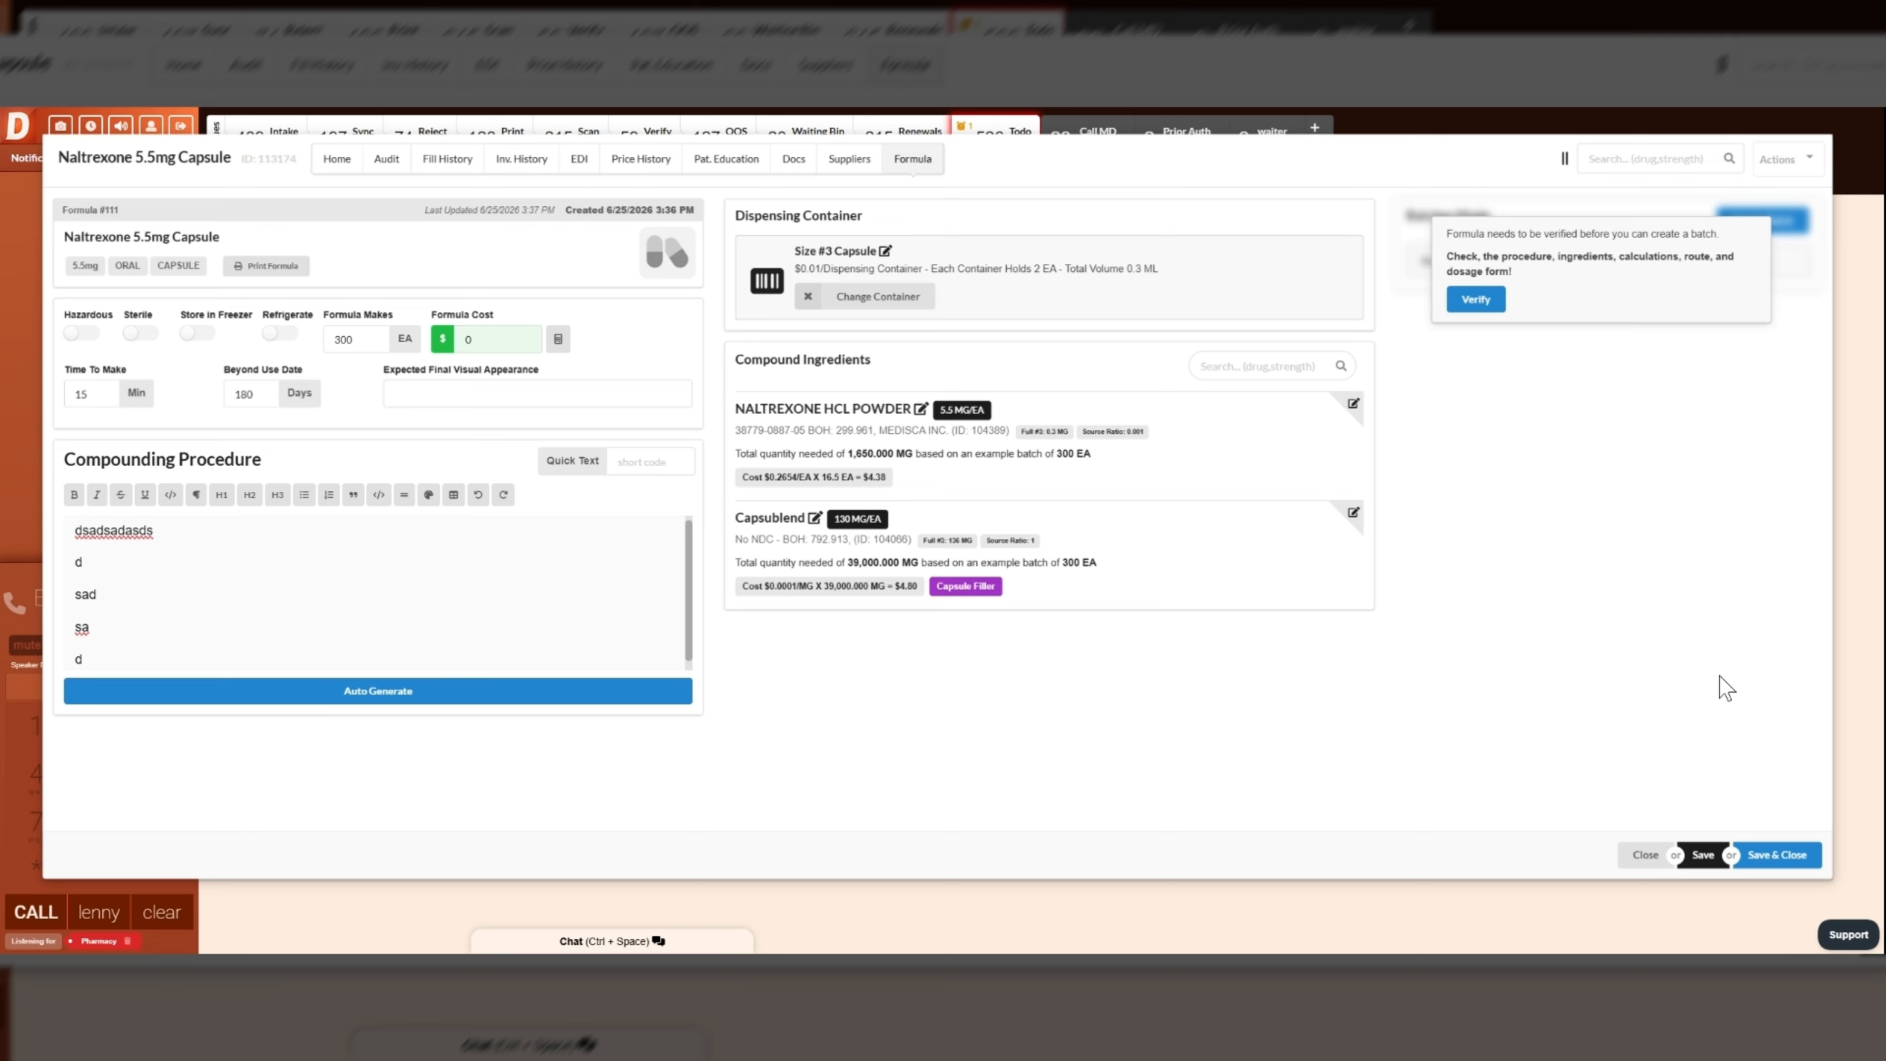
- Auto-generate the compounding procedure from the formula's ingredients and container
left_click(440, 701)
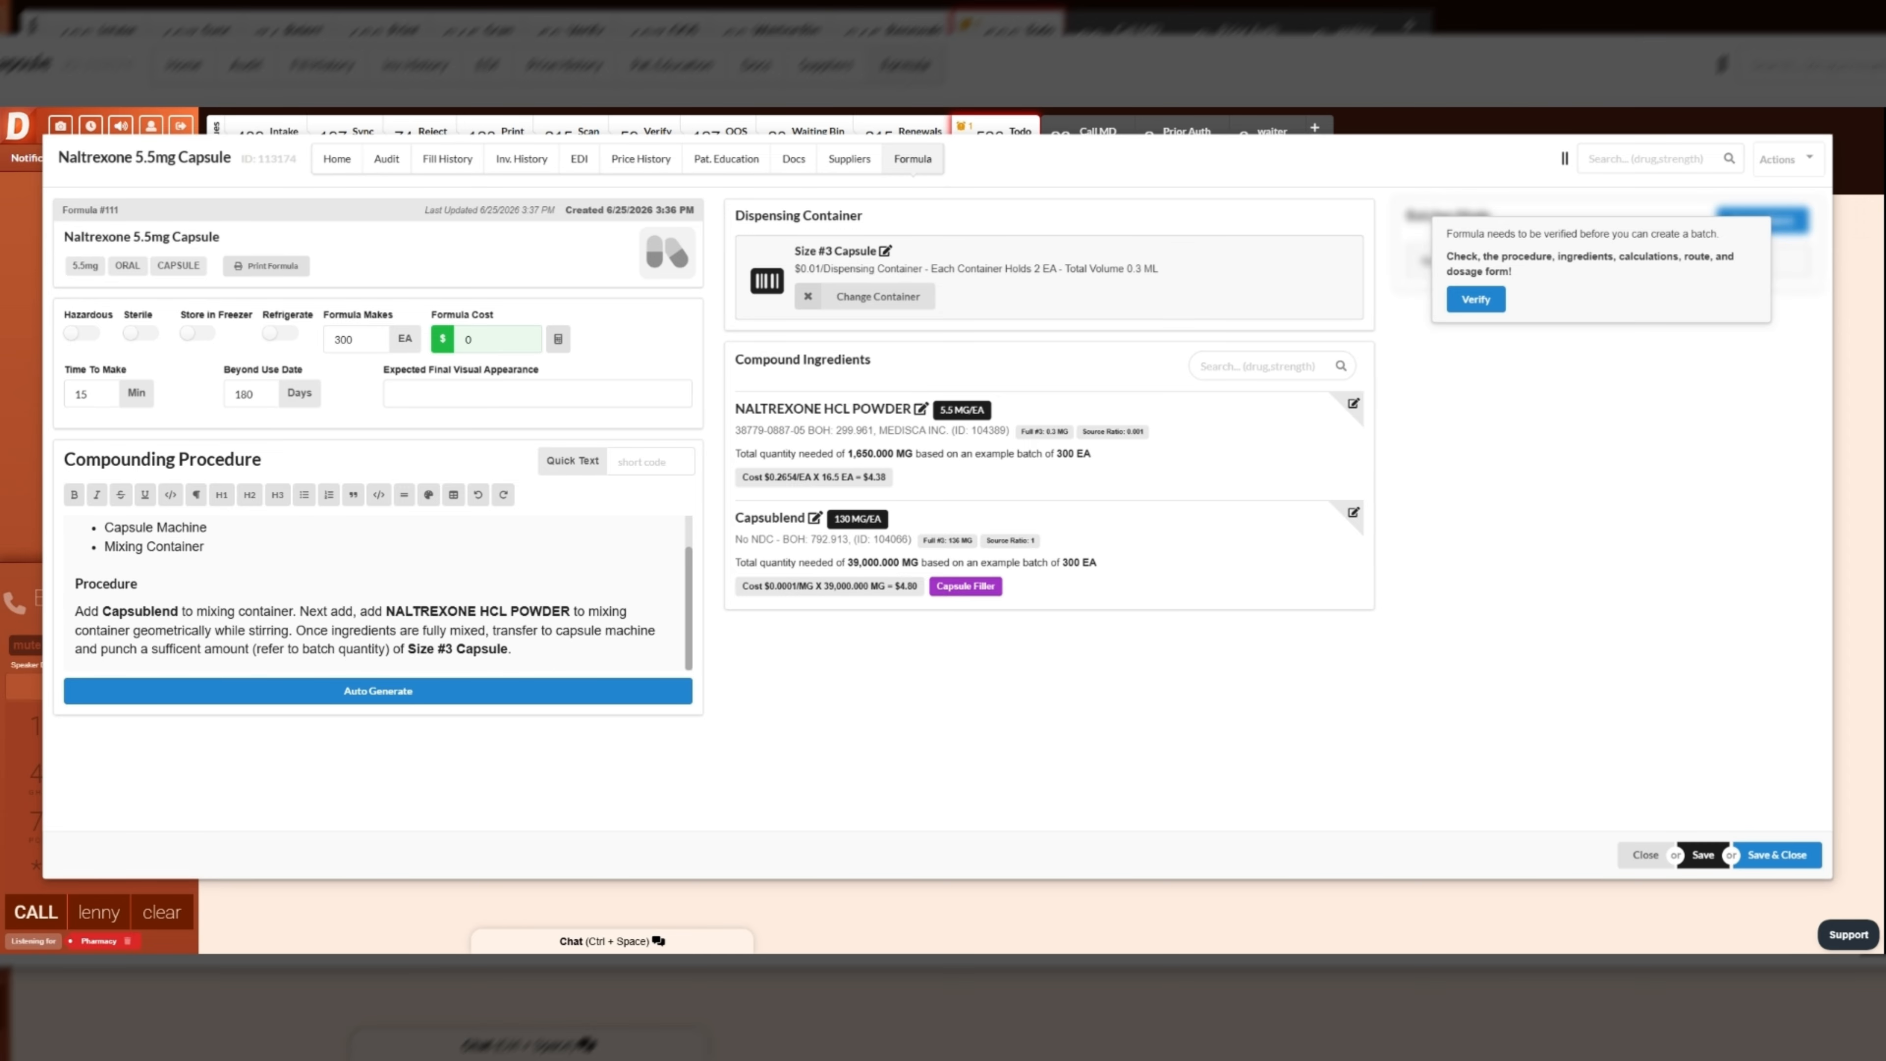
left_click_drag(119, 612, 143, 612)
left_click_drag(947, 586, 986, 586)
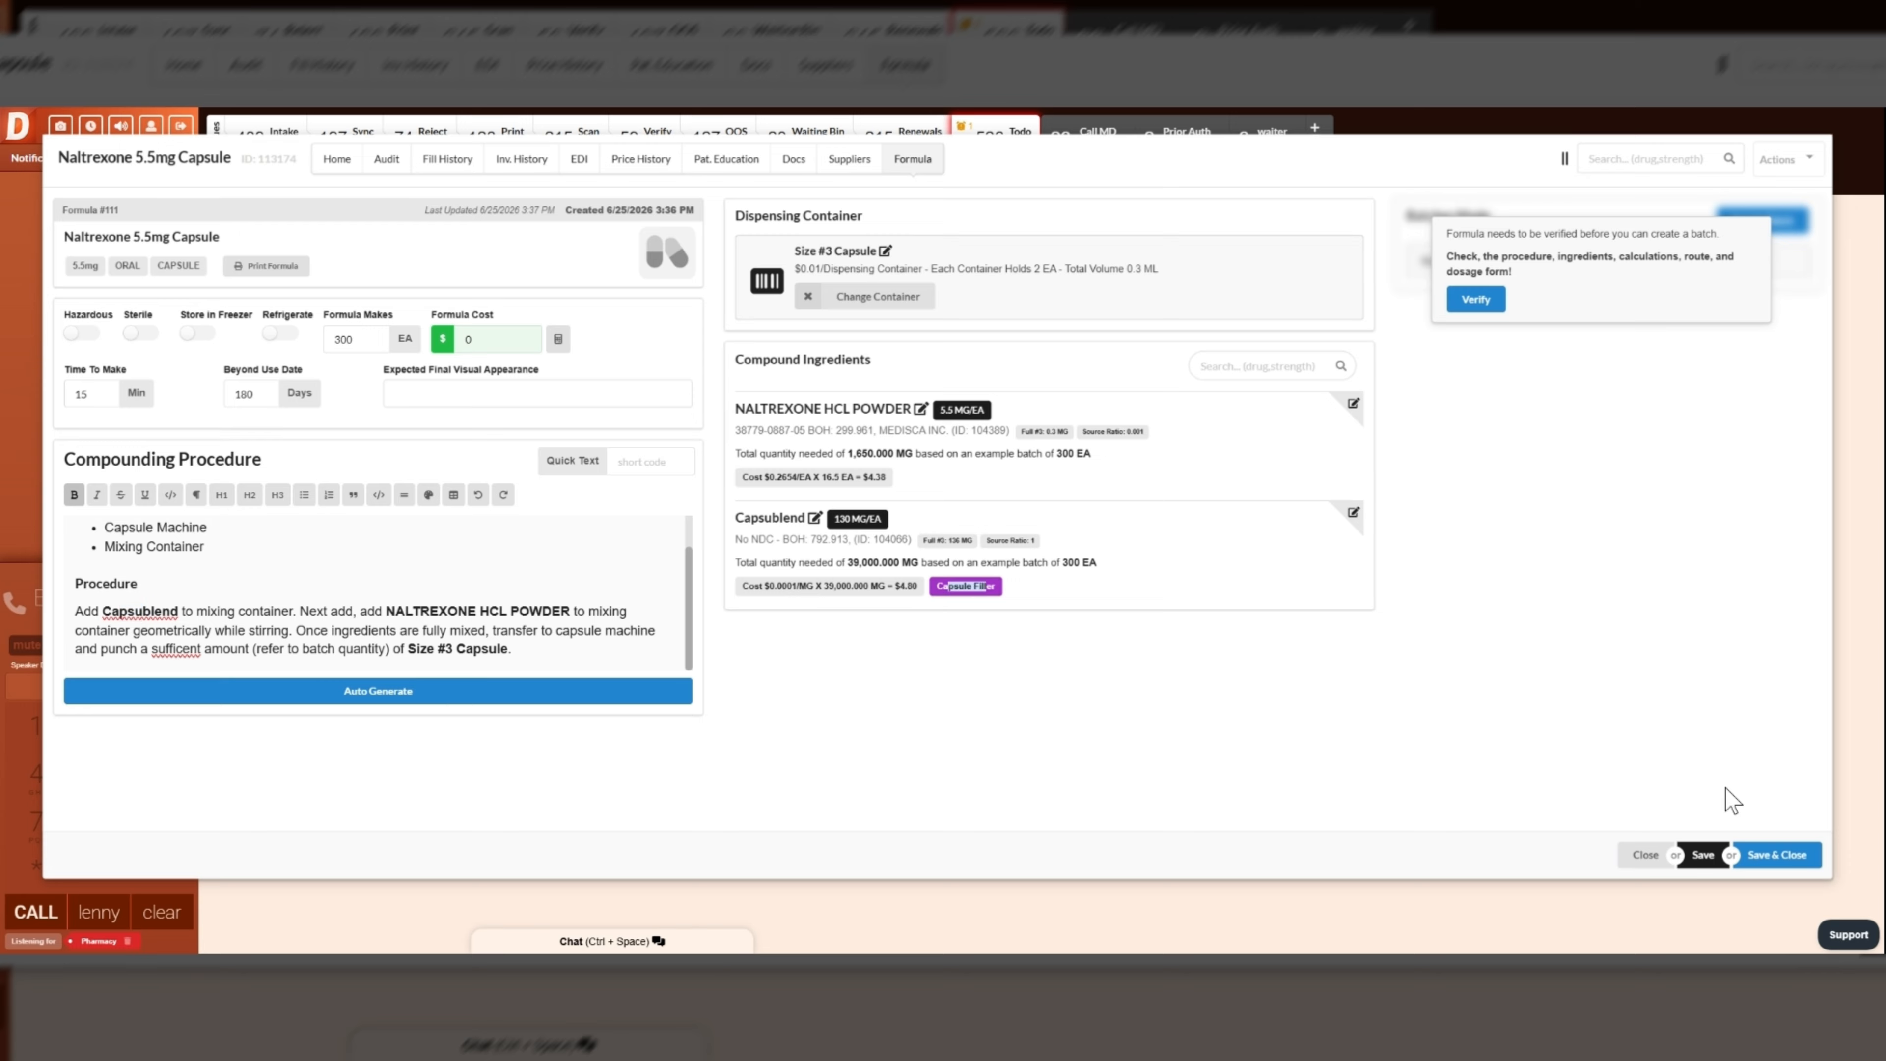
- Fill in the formula cost using its cost calculation, verify the formula and close the item
left_click(559, 341)
mouse_move(551, 337)
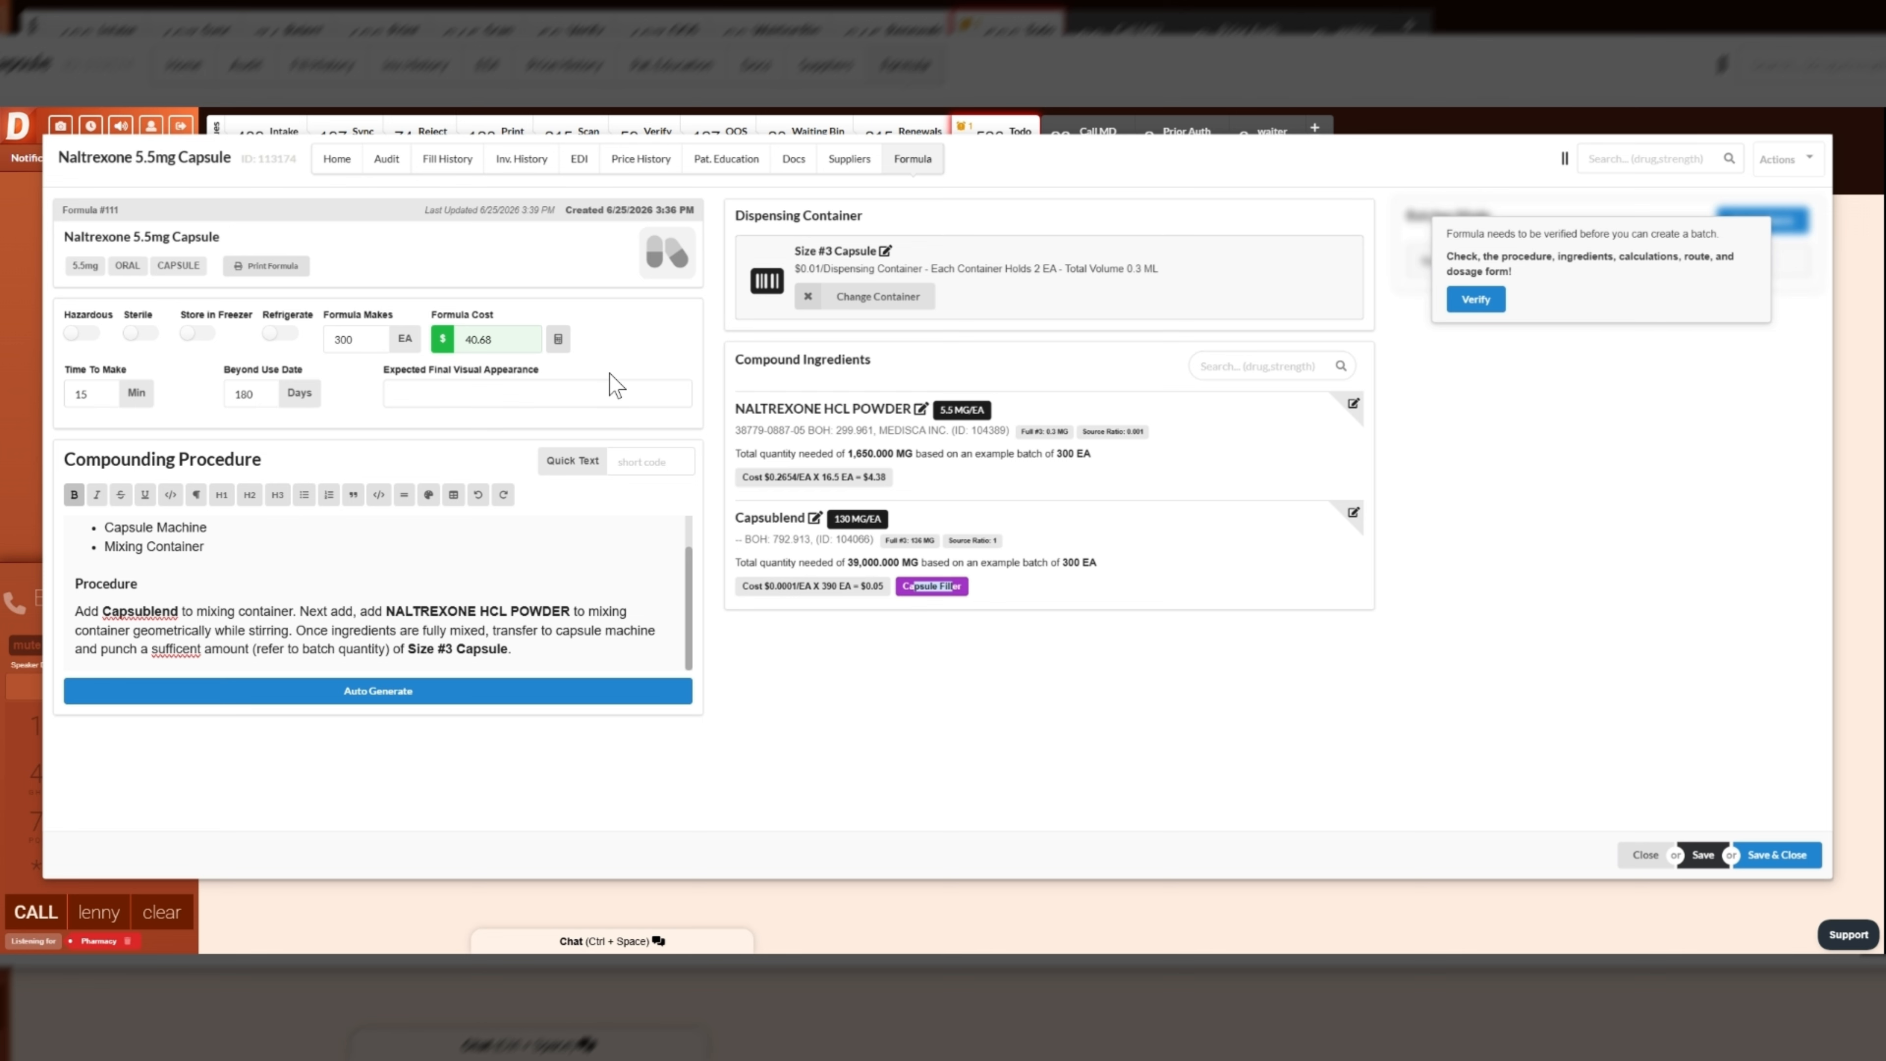
left_click(1476, 300)
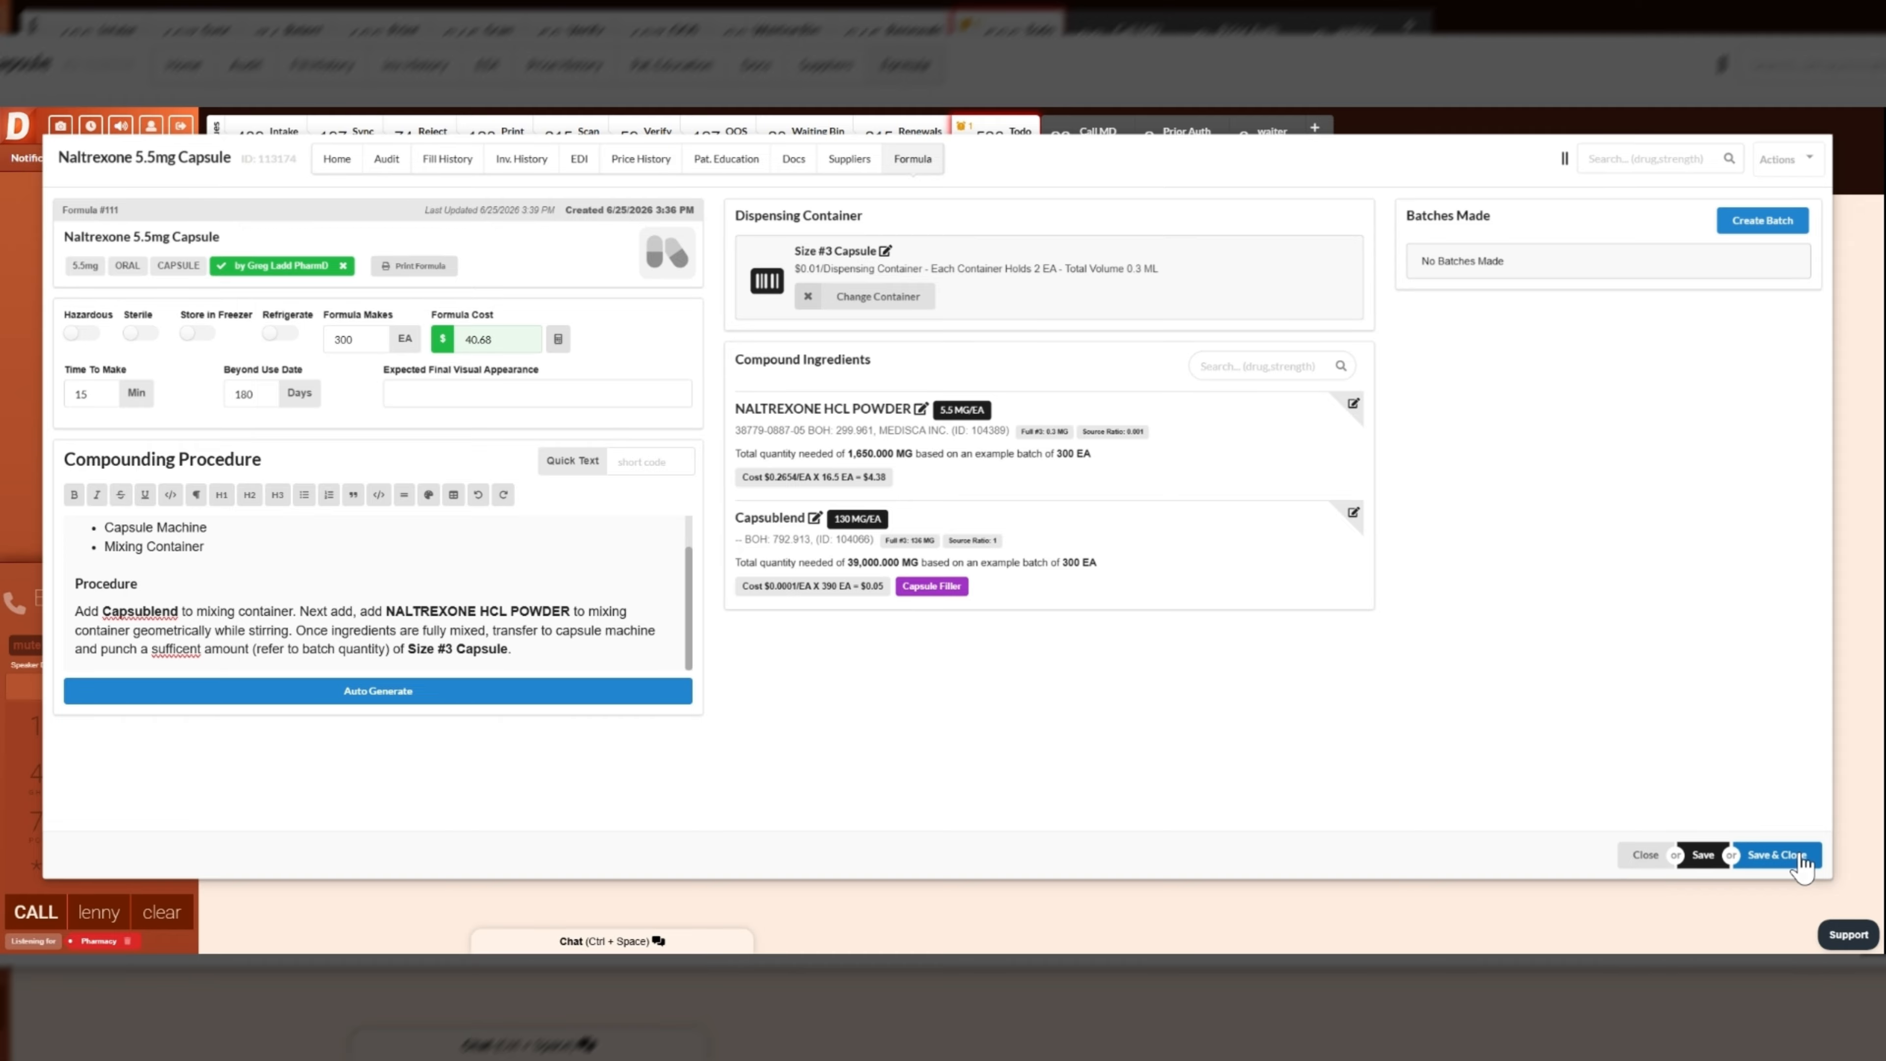
left_click(1645, 856)
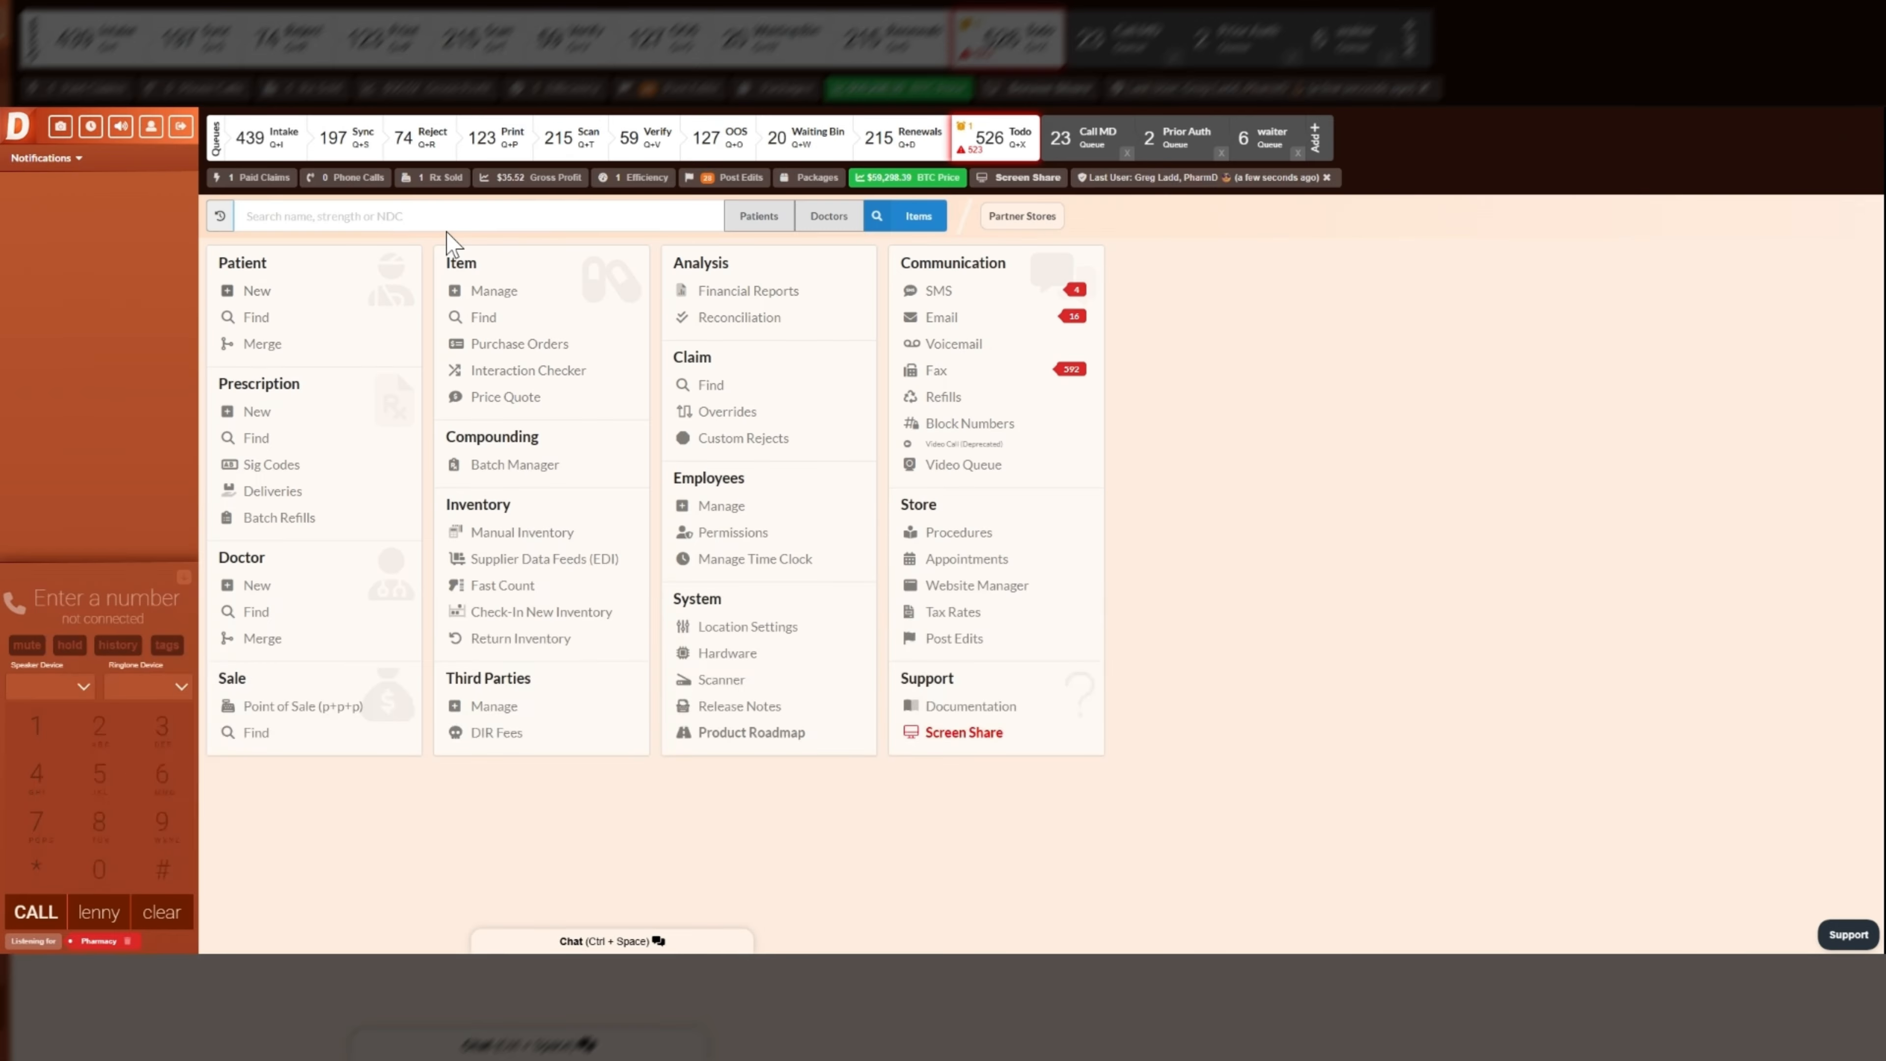
- Find the compound item Naltrexone 5.6mg Capsule and open its record
type("d")
type(": naltre")
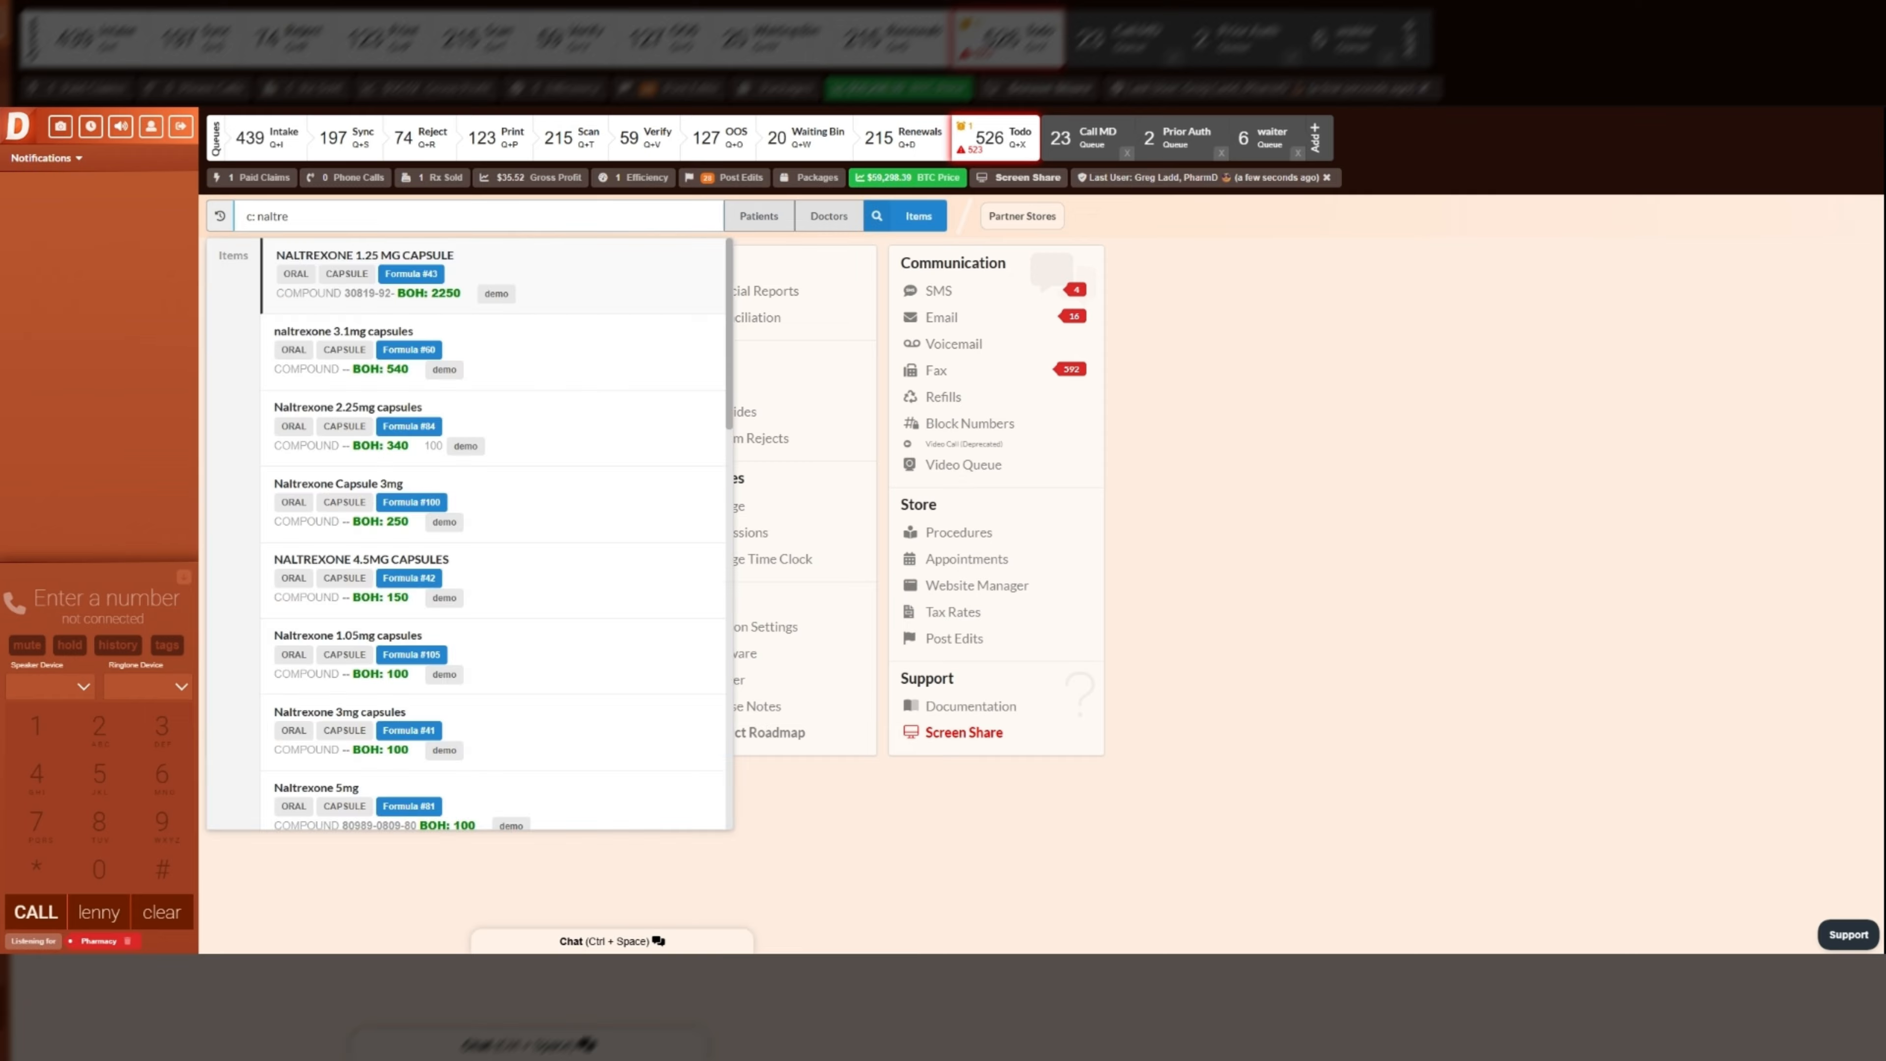
type(" 5.6")
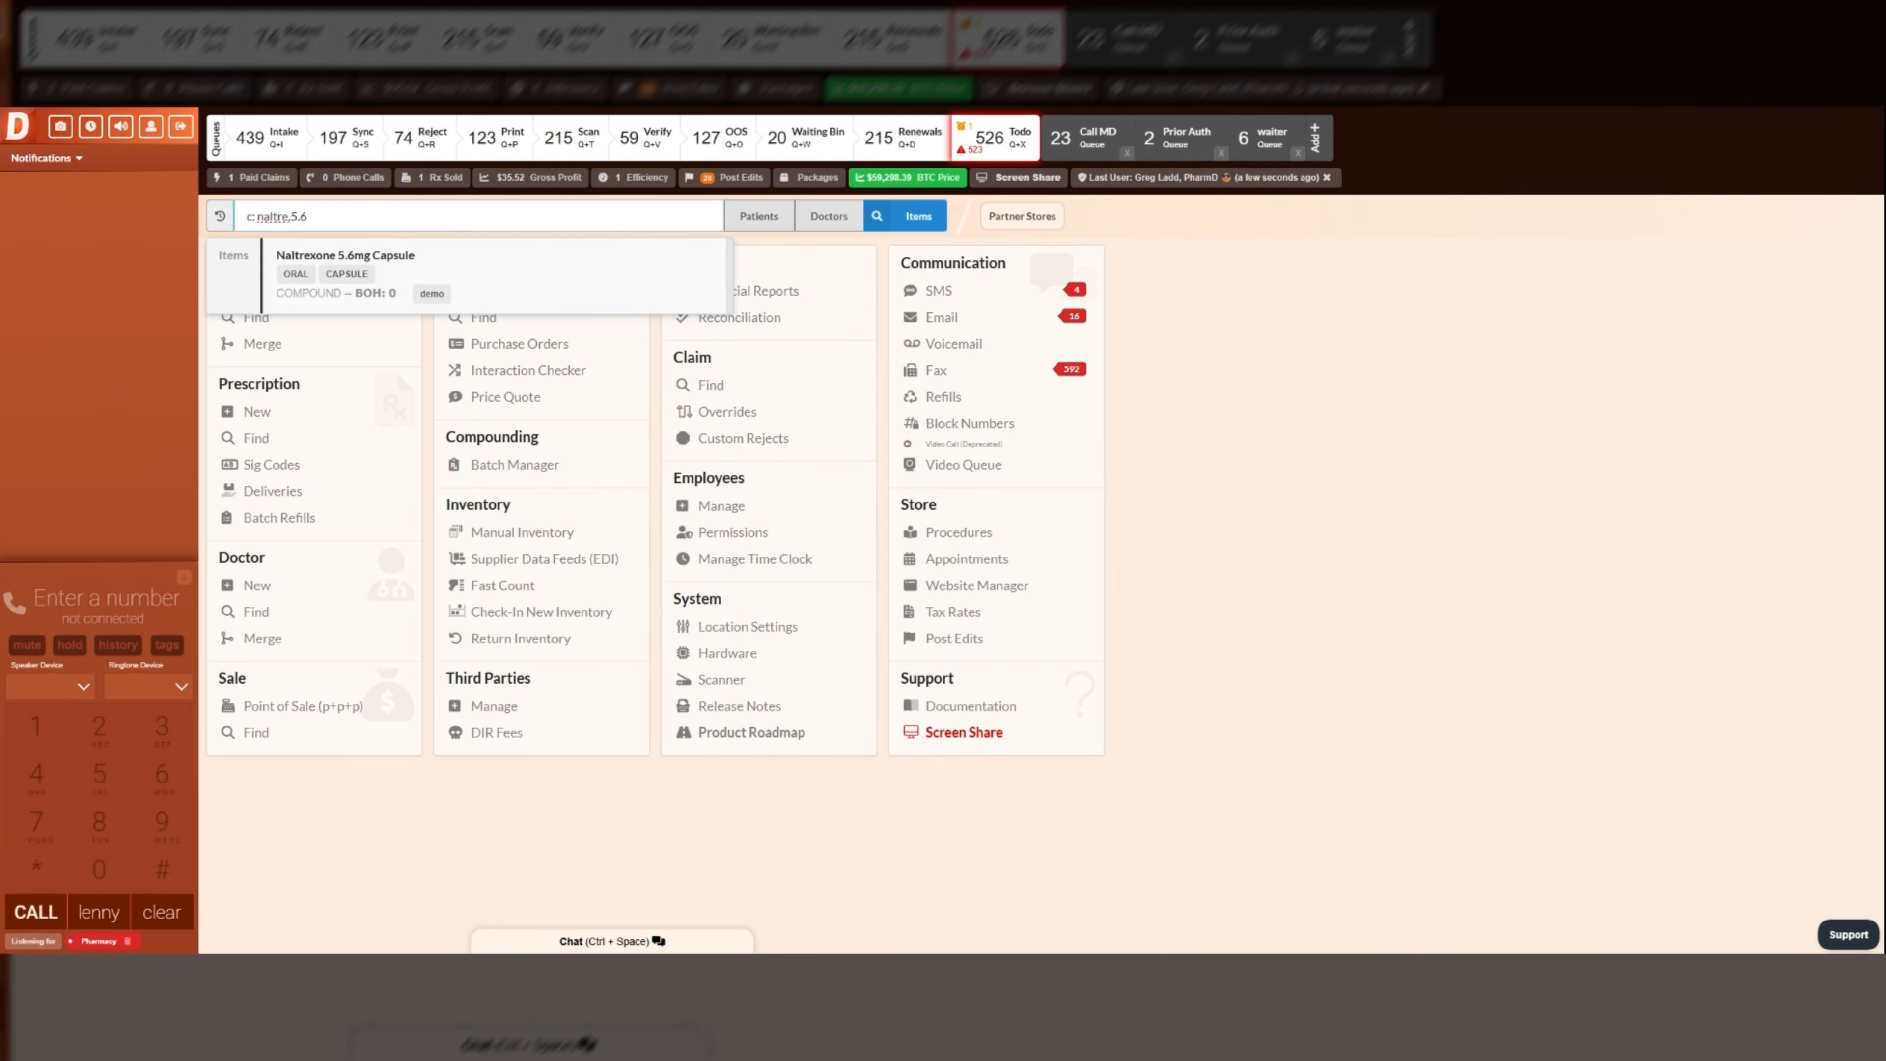
key("Return")
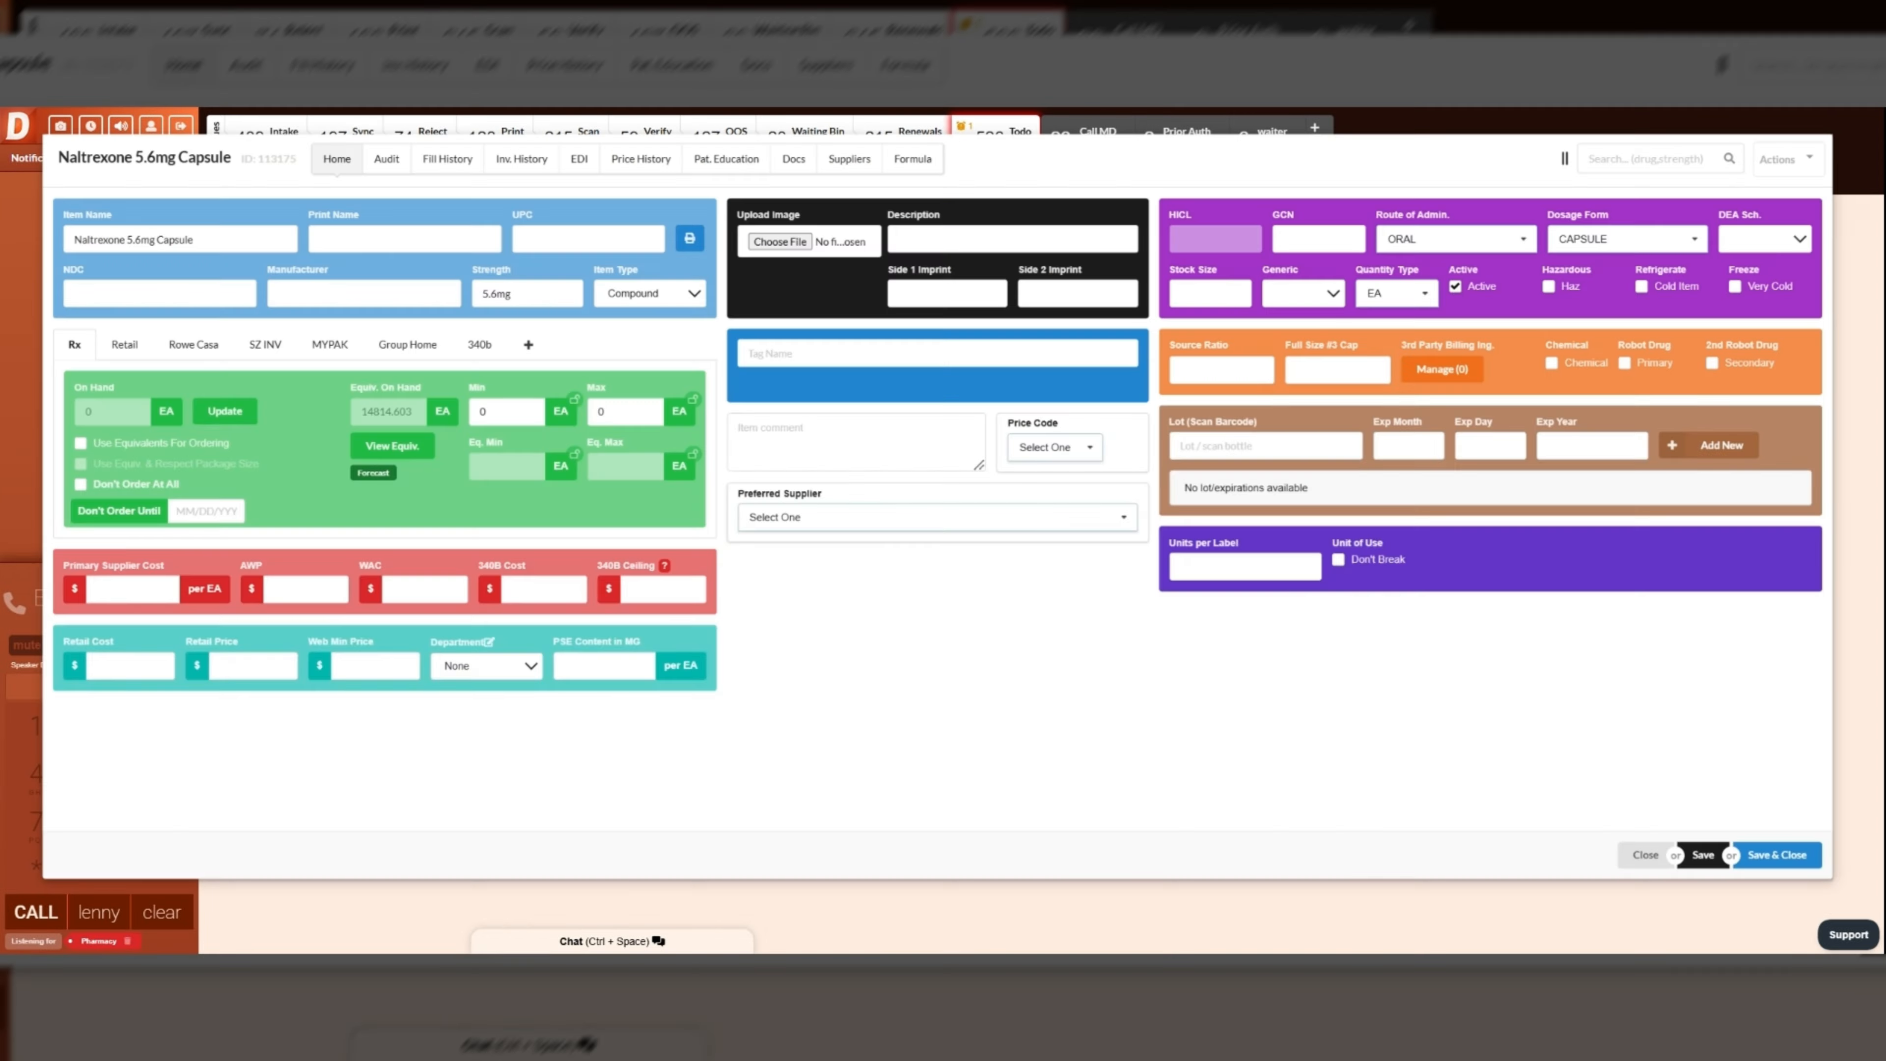
- Create the 5.6mg item's formula by copying the existing one from Naltrexone 5.5mg Capsule
left_click(921, 163)
type("c")
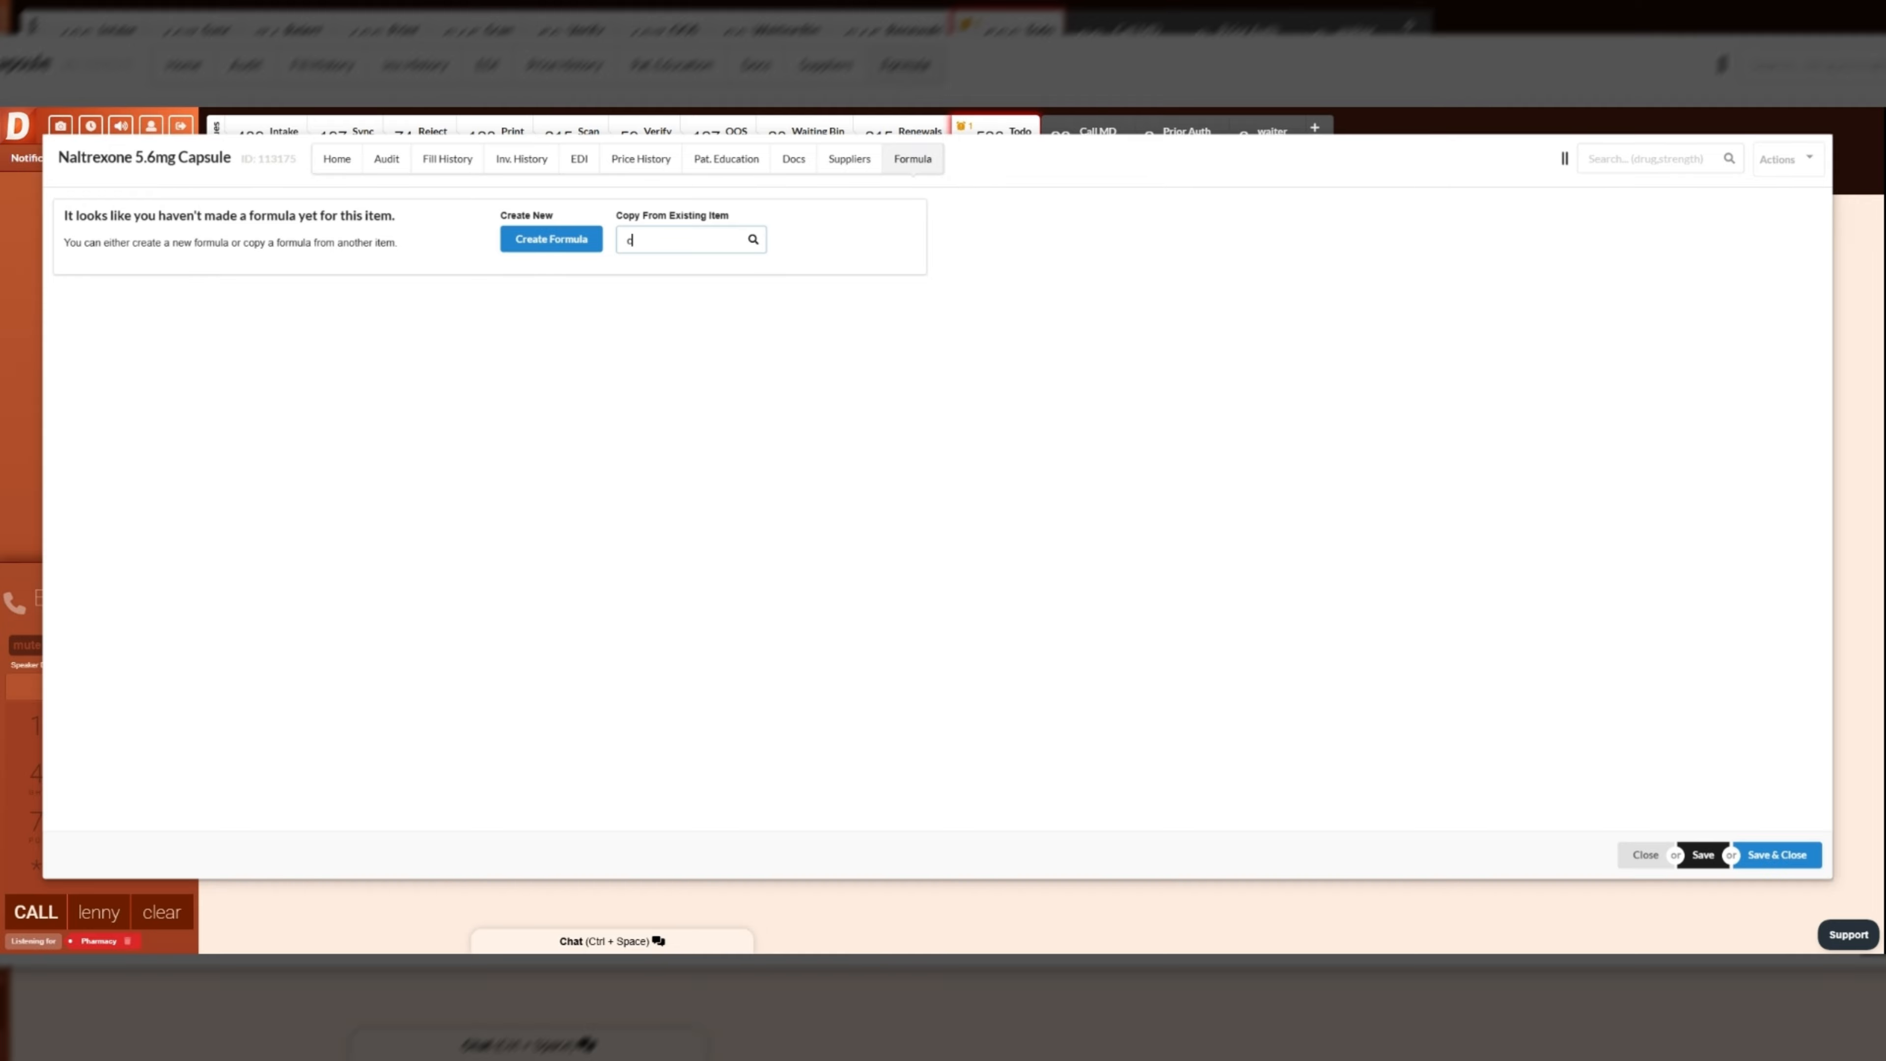
type(": naltre")
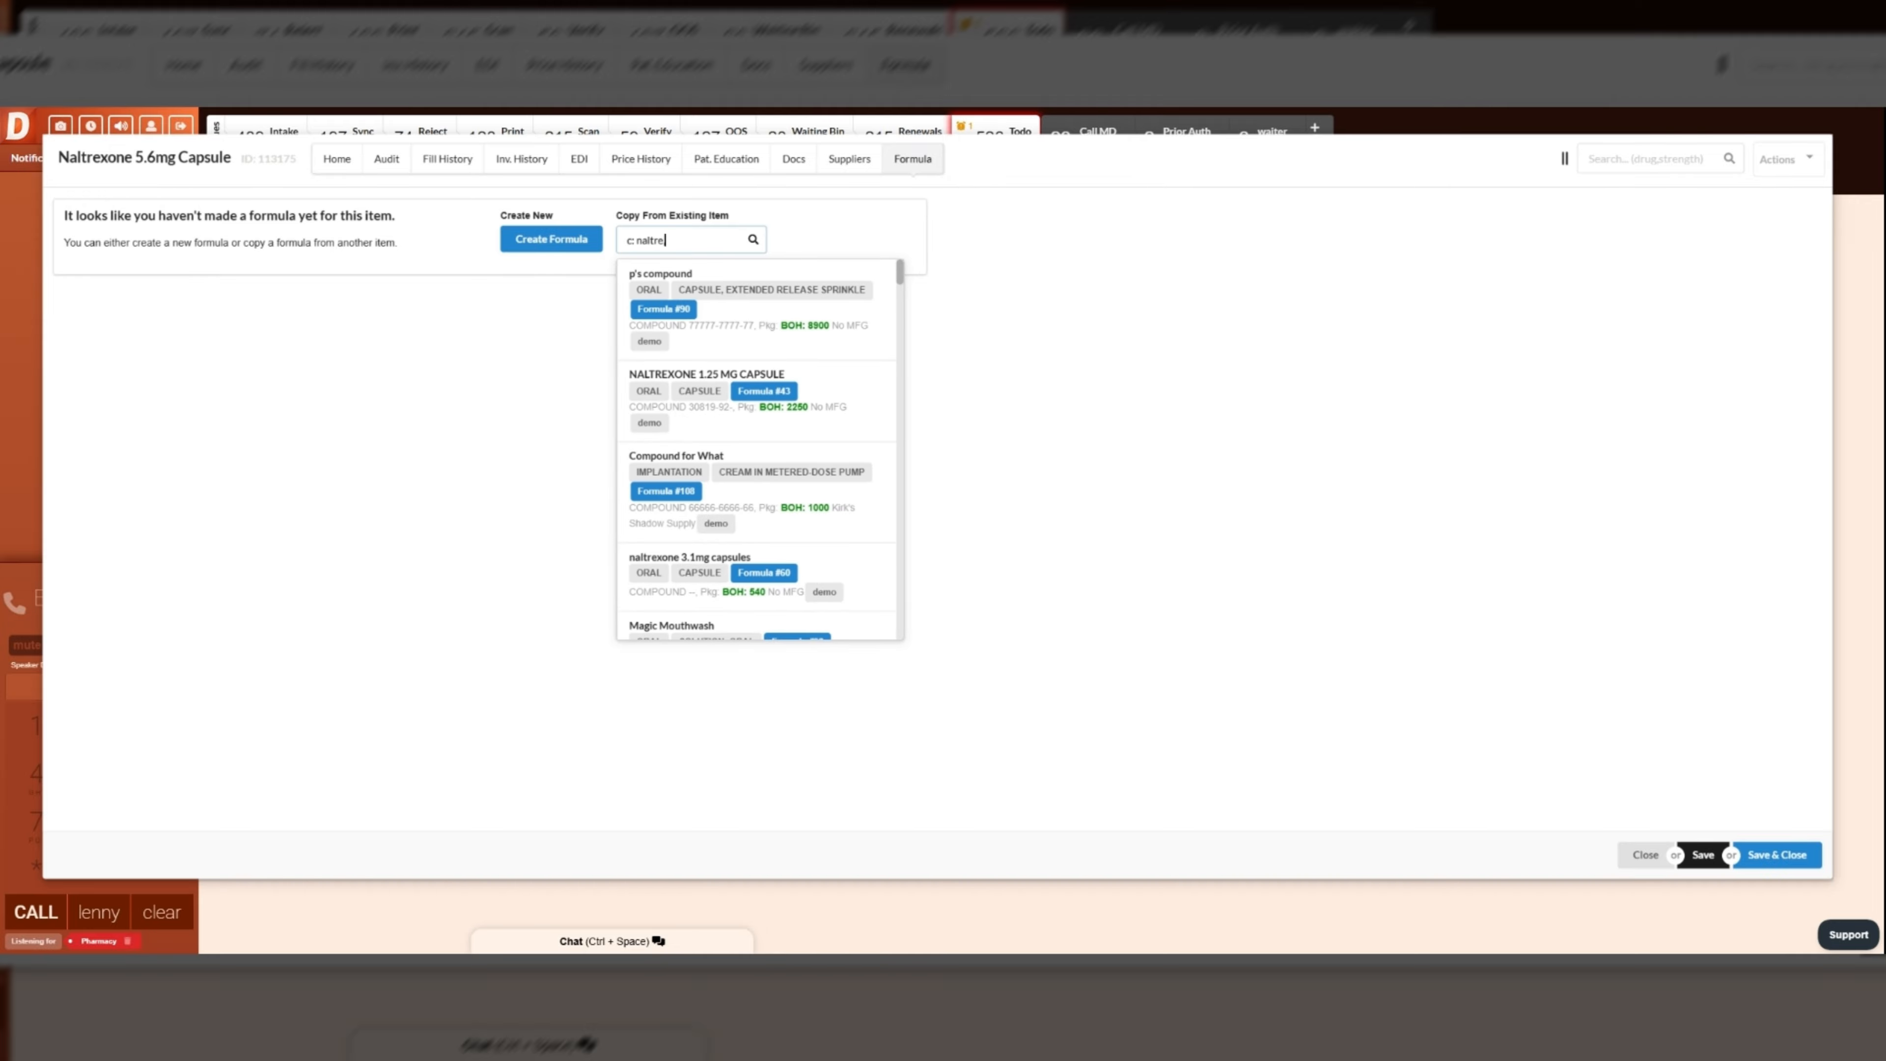
type(",5.5")
left_click(720, 299)
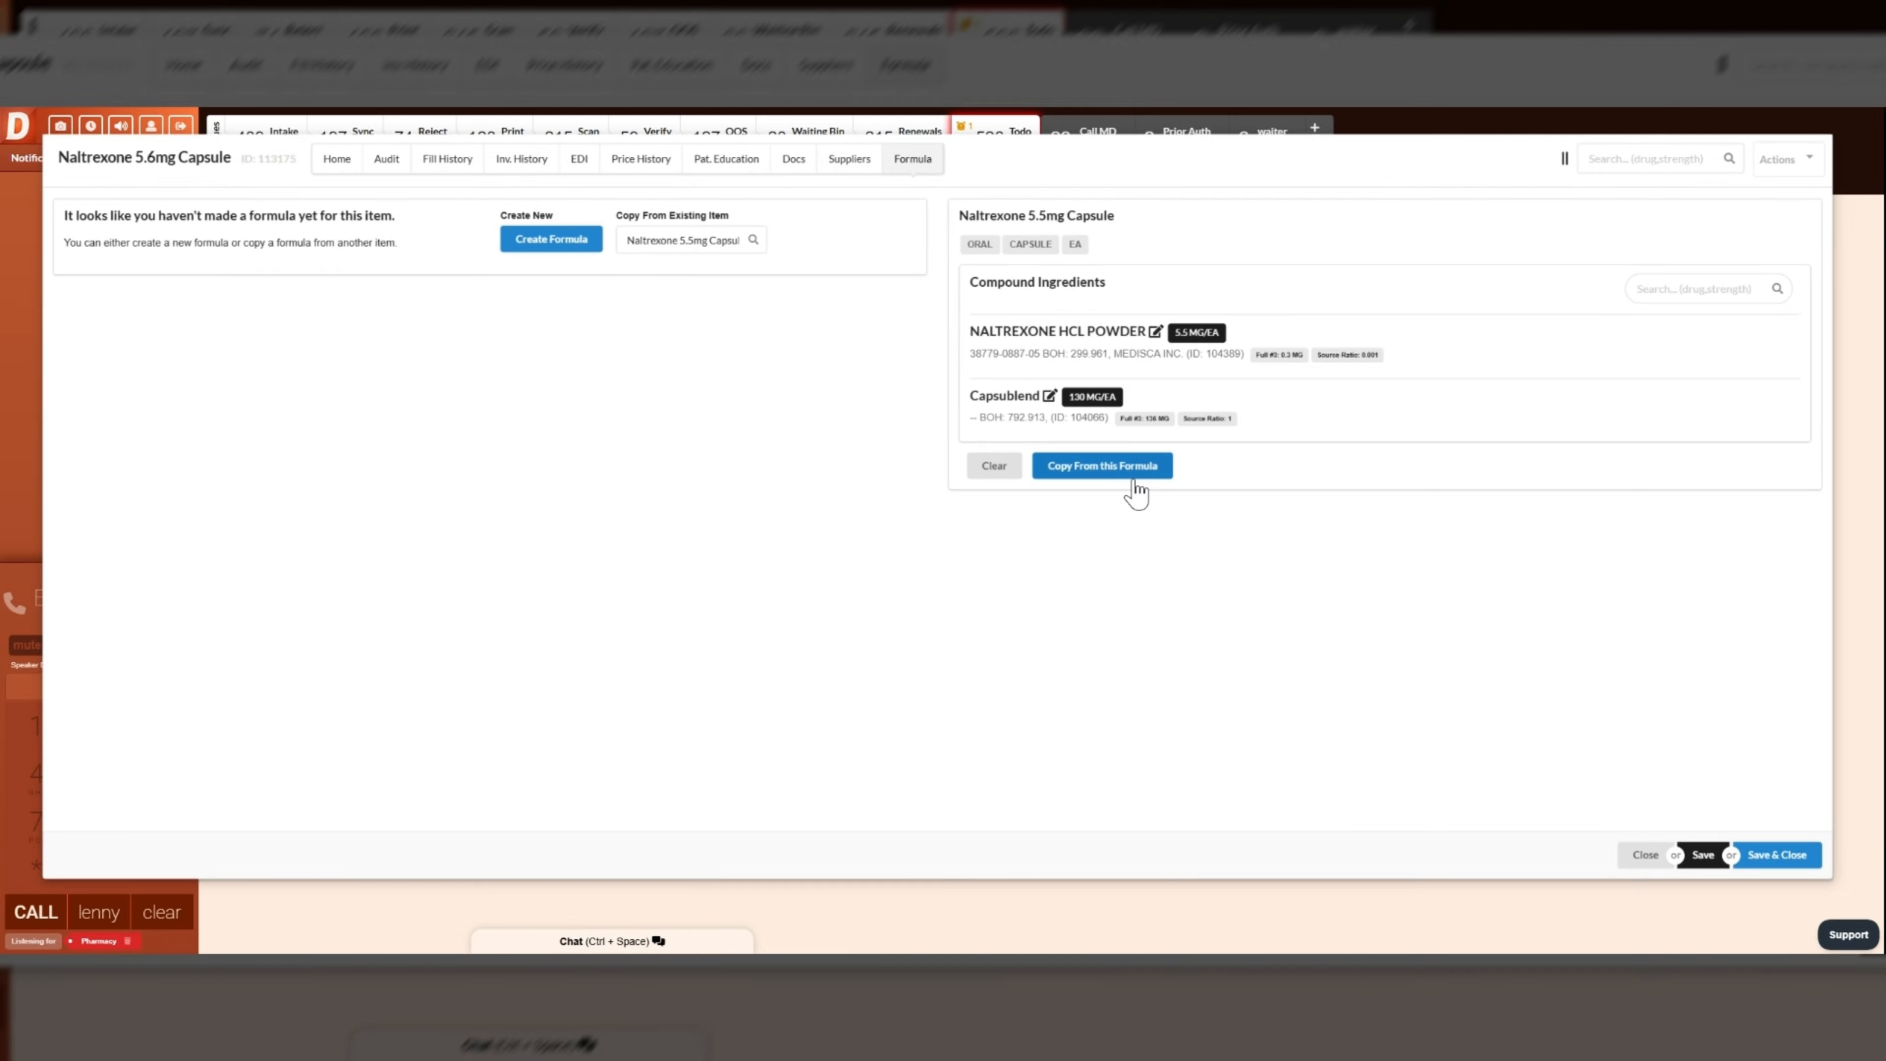
left_click(1119, 476)
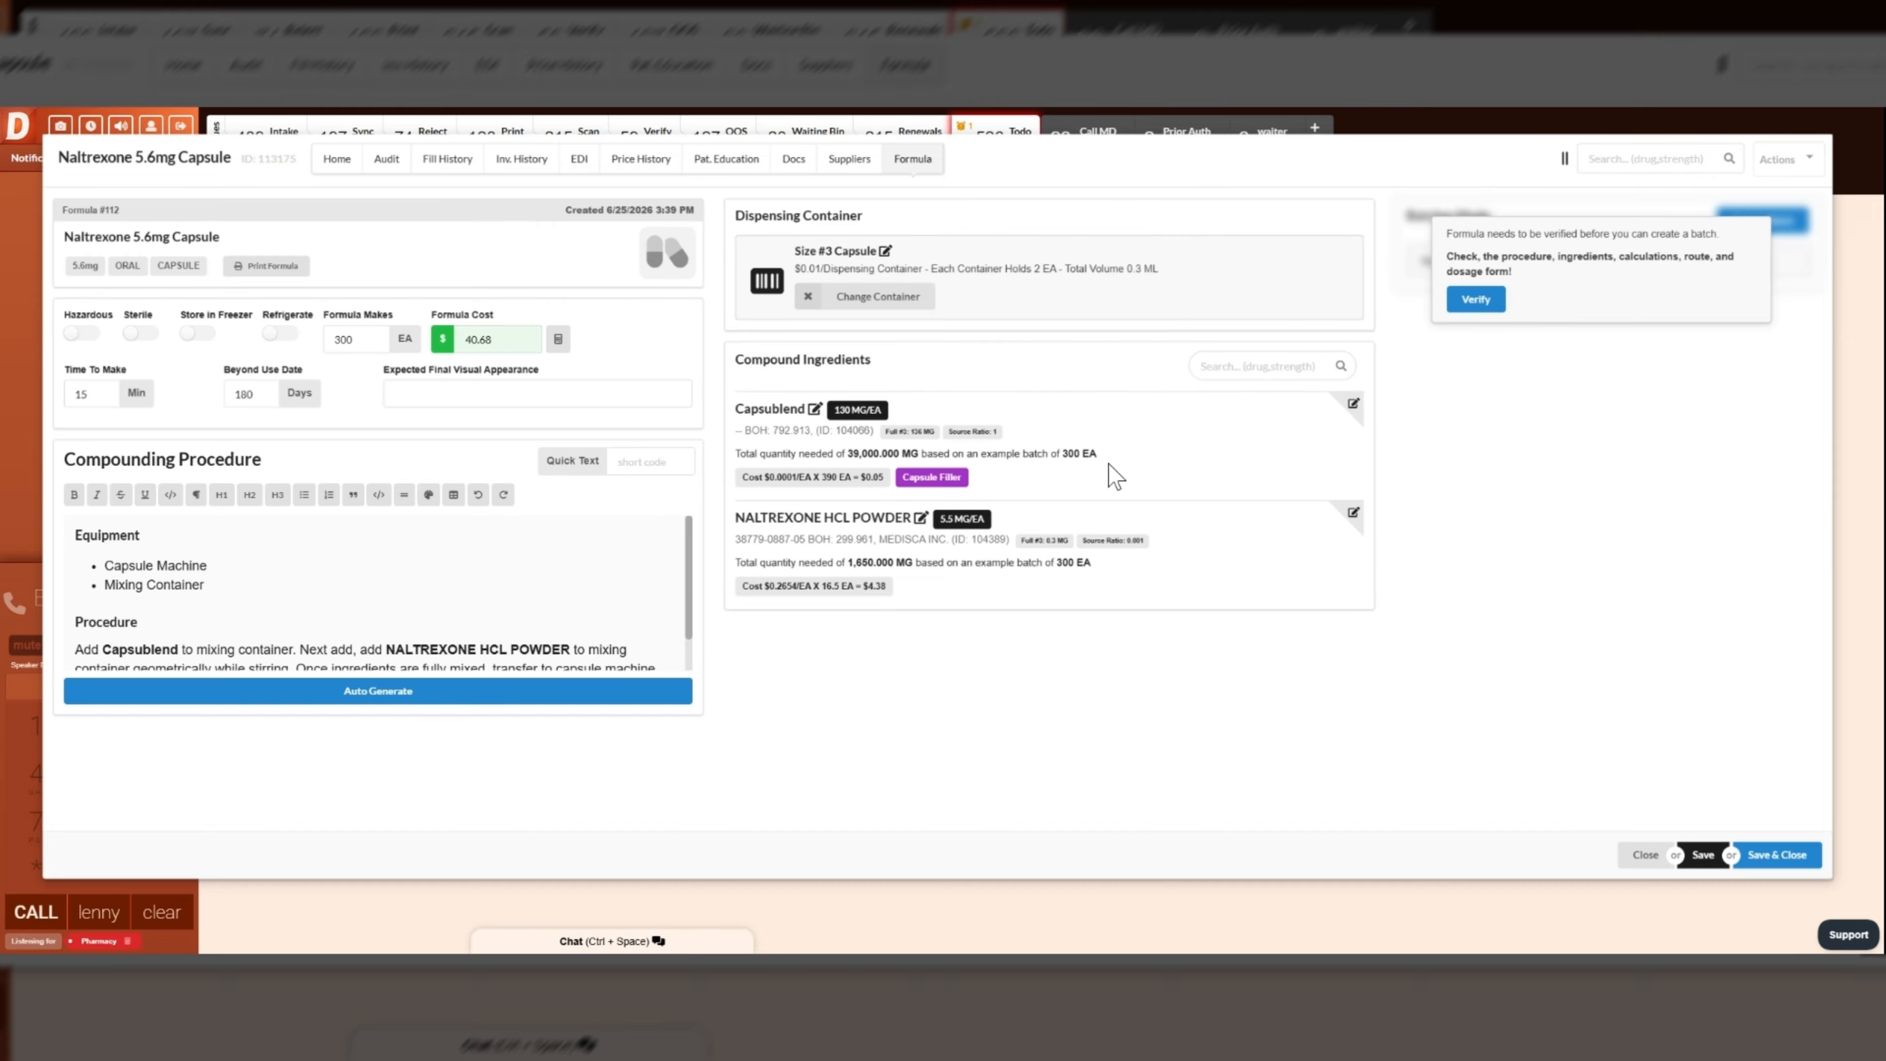
- Set the NALTREXONE HCL POWDER quantity to 5.6 MG/EA, and re-save the Capsublend ingredient at 130 MG/EA
left_click(1354, 514)
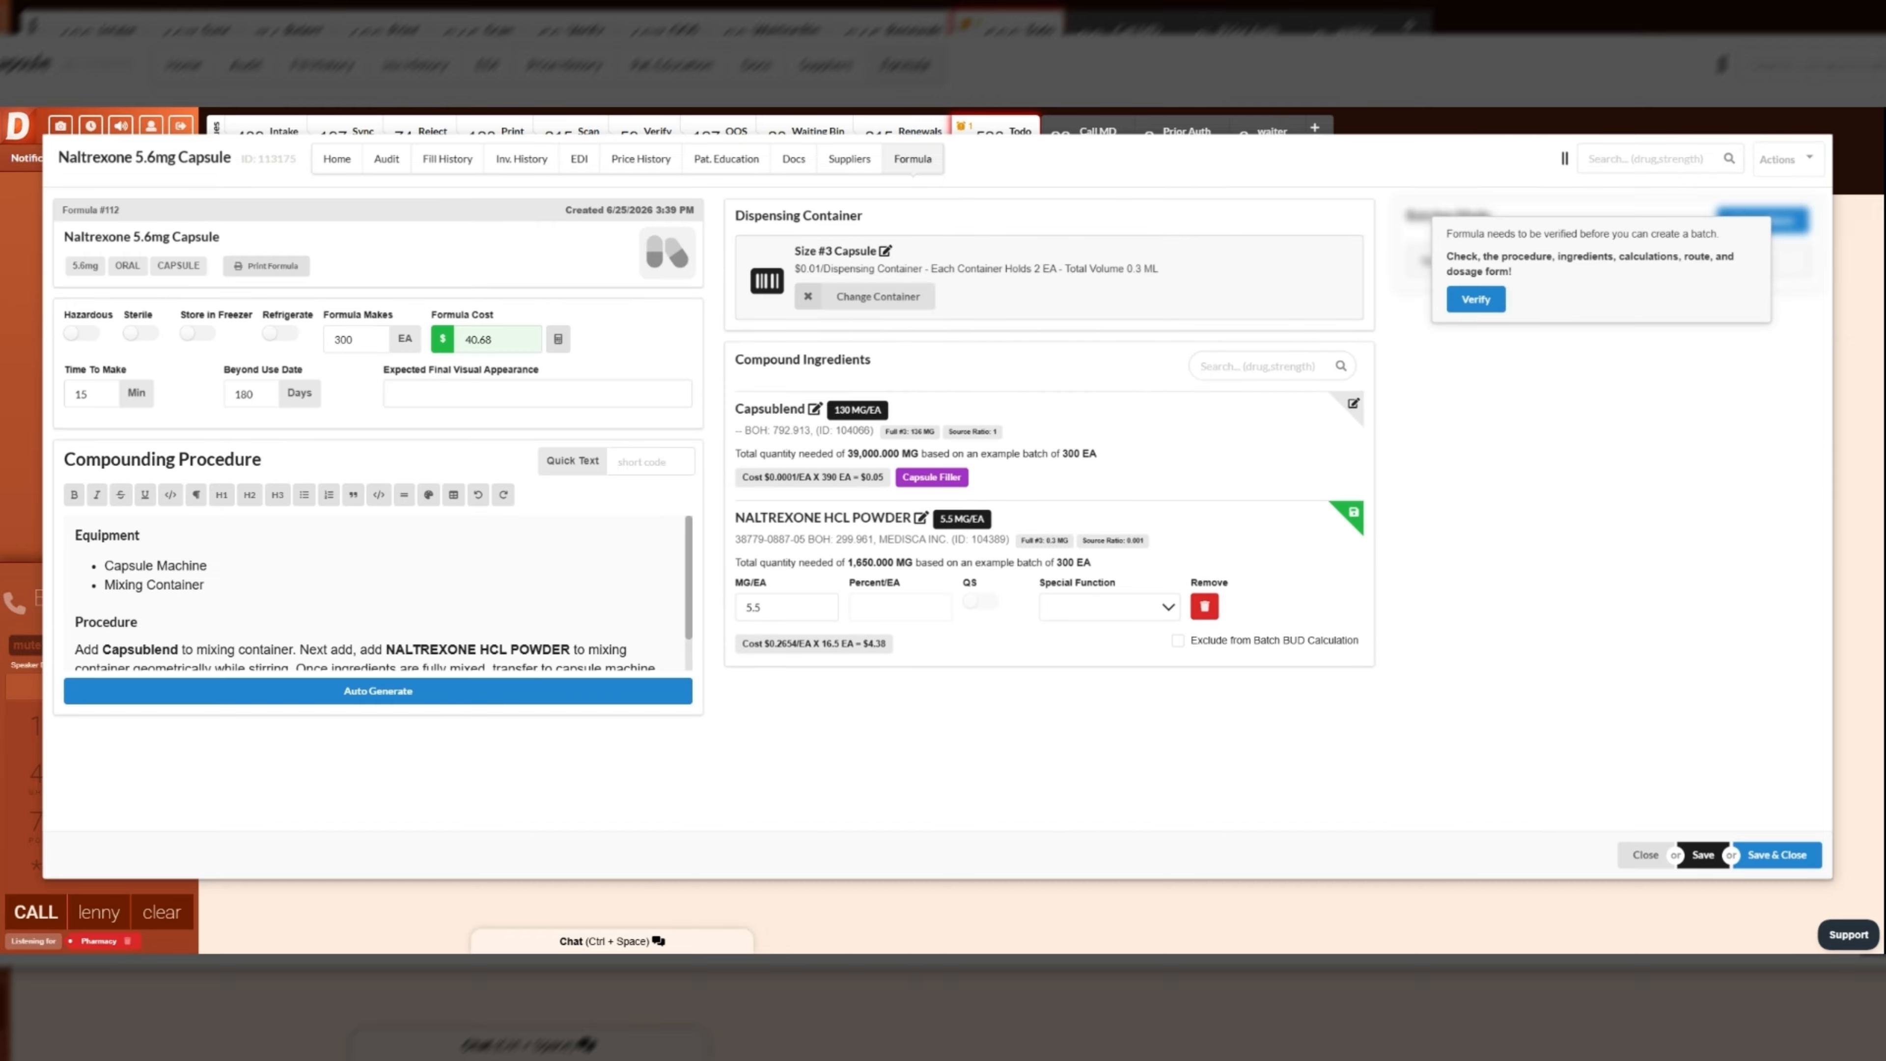
key("BackSpace")
type("6")
left_click(1354, 514)
left_click(1353, 404)
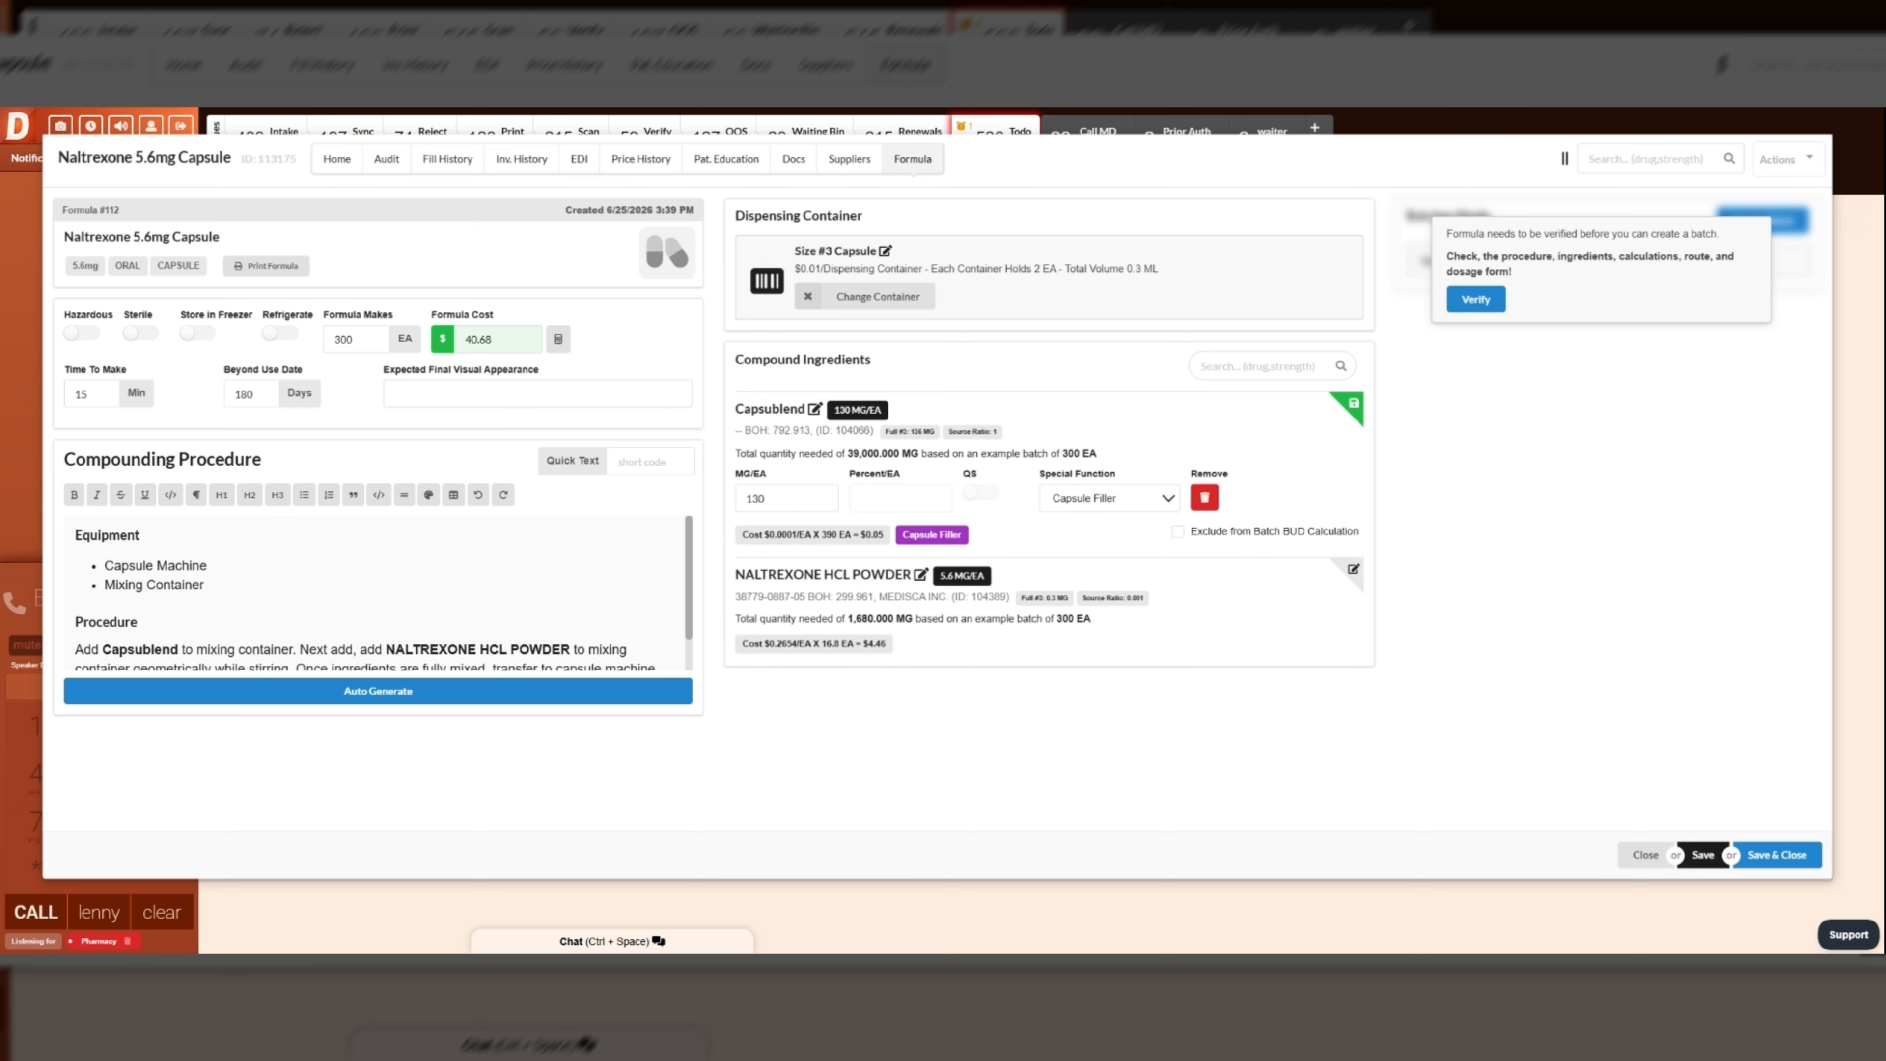
left_click(1349, 407)
left_click(1352, 406)
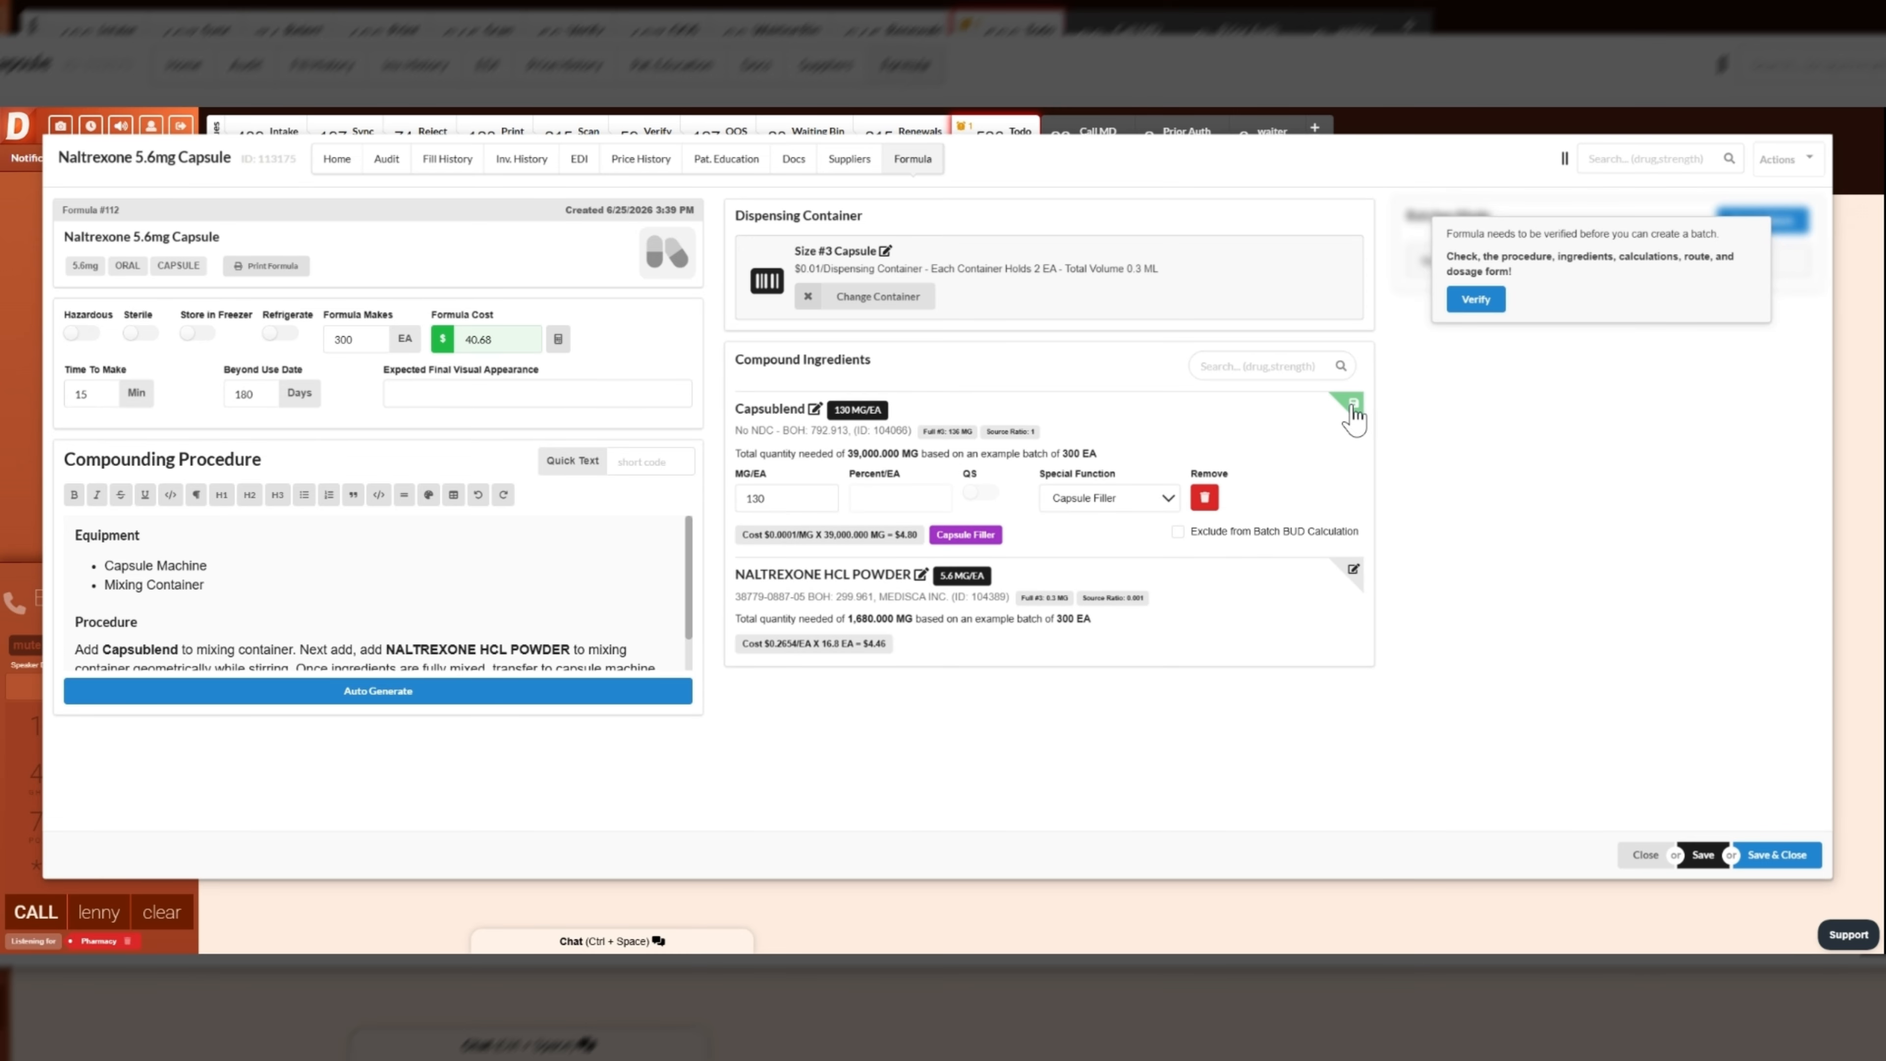